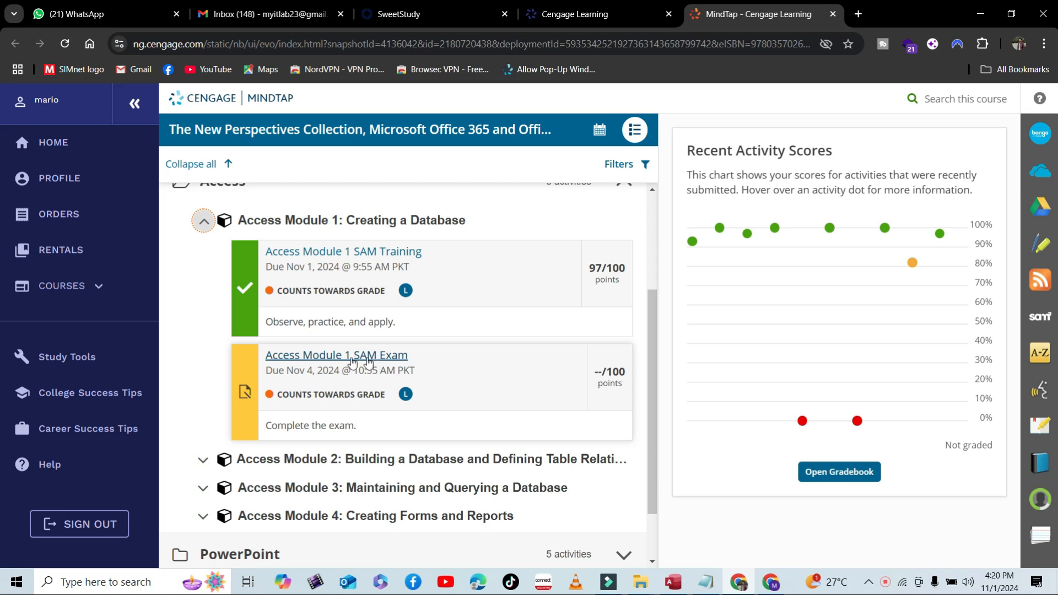
Step: Open the Access Module 1 SAM Exam from the course's Access activities
scroll(379, 282, "up", 3)
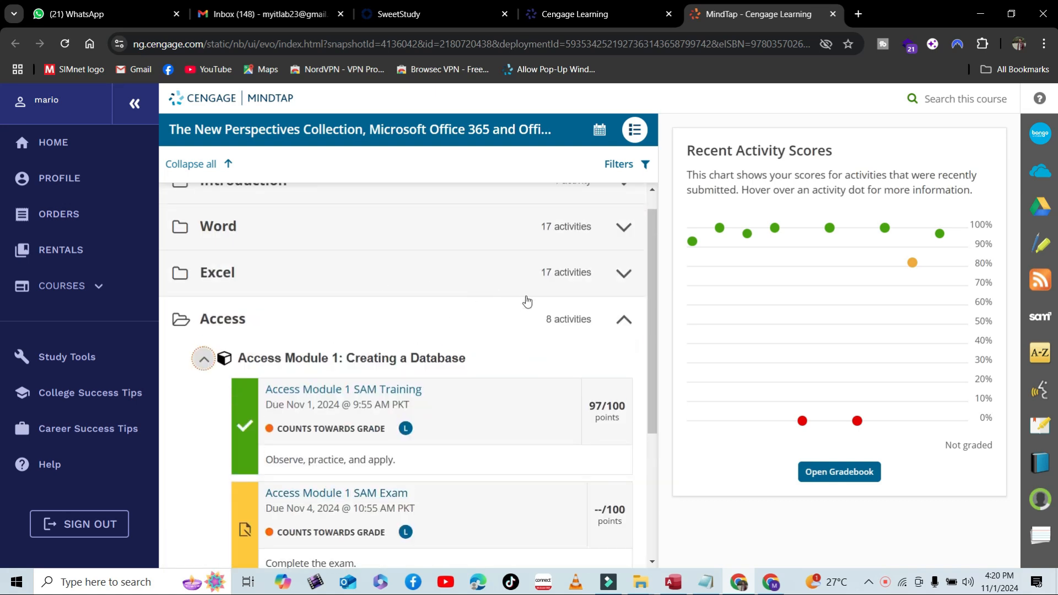
left_click(623, 273)
scroll(519, 362, "down", 8)
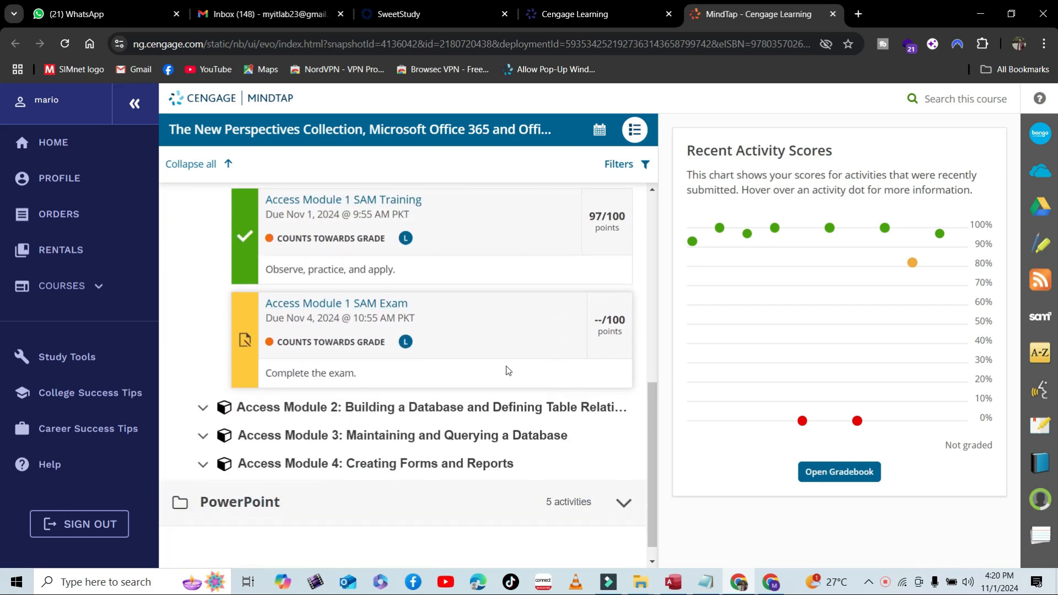
left_click(380, 303)
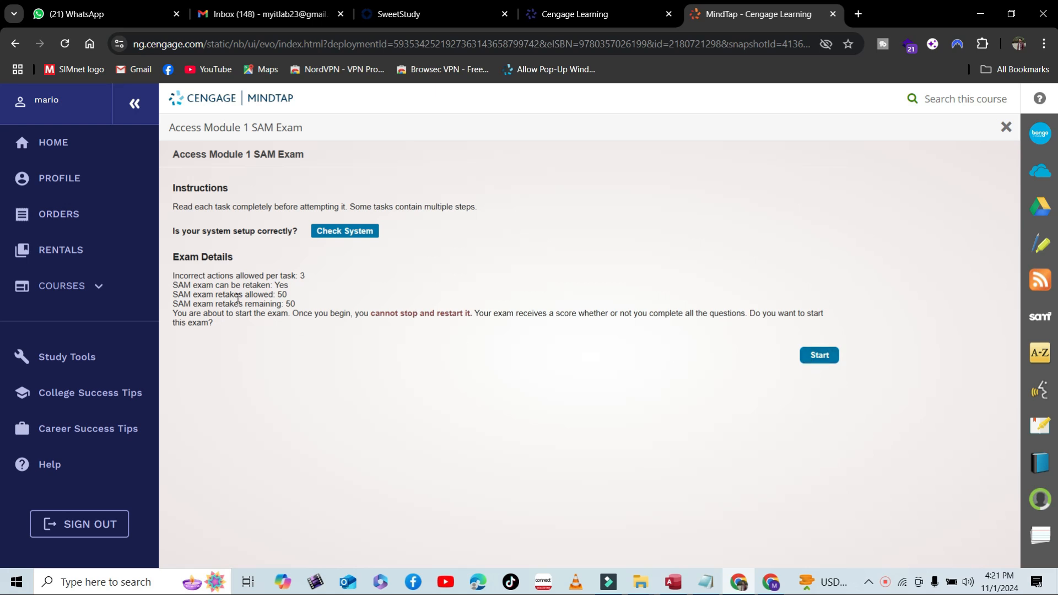
Step: Review the exam details, start the exam and maximize its window
left_click_drag(174, 275, 322, 278)
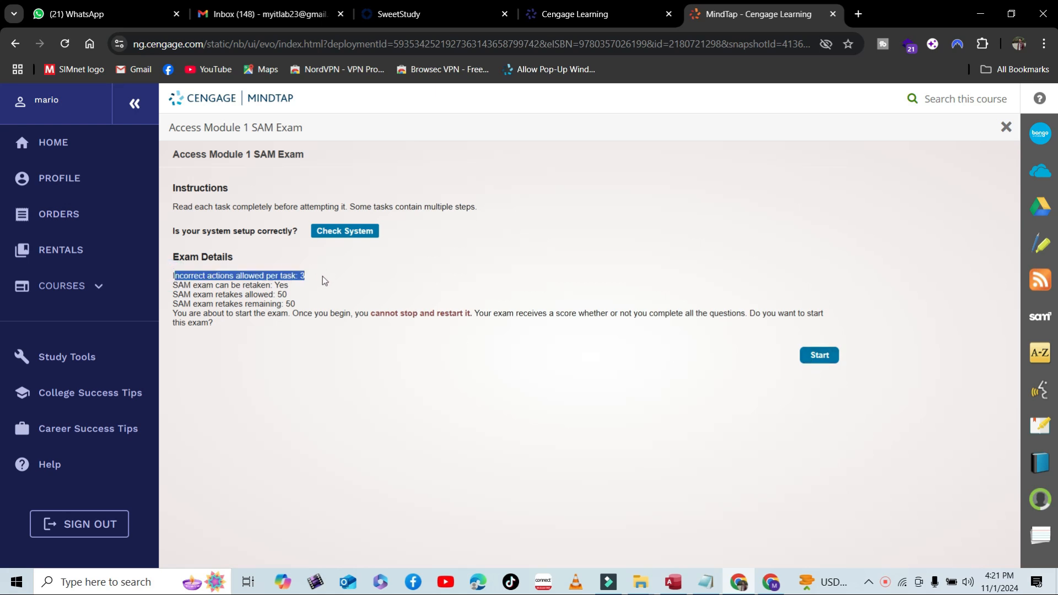
left_click(362, 312)
left_click(819, 355)
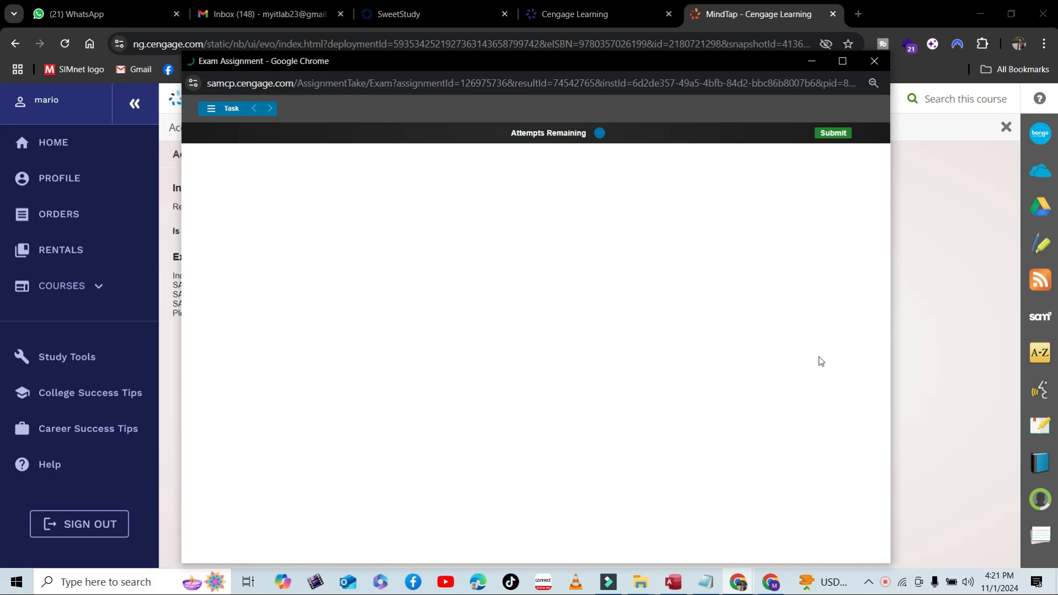
left_click(841, 61)
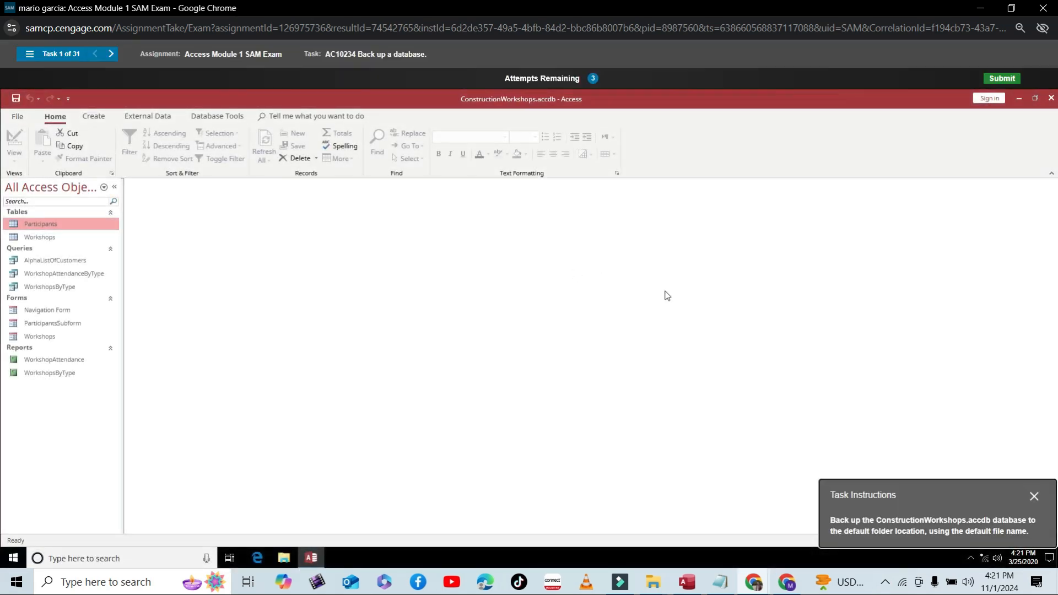
Step: Try to back up the ConstructionWorkshops.accdb database to the default folder using the default file name
left_click_drag(925, 498, 807, 279)
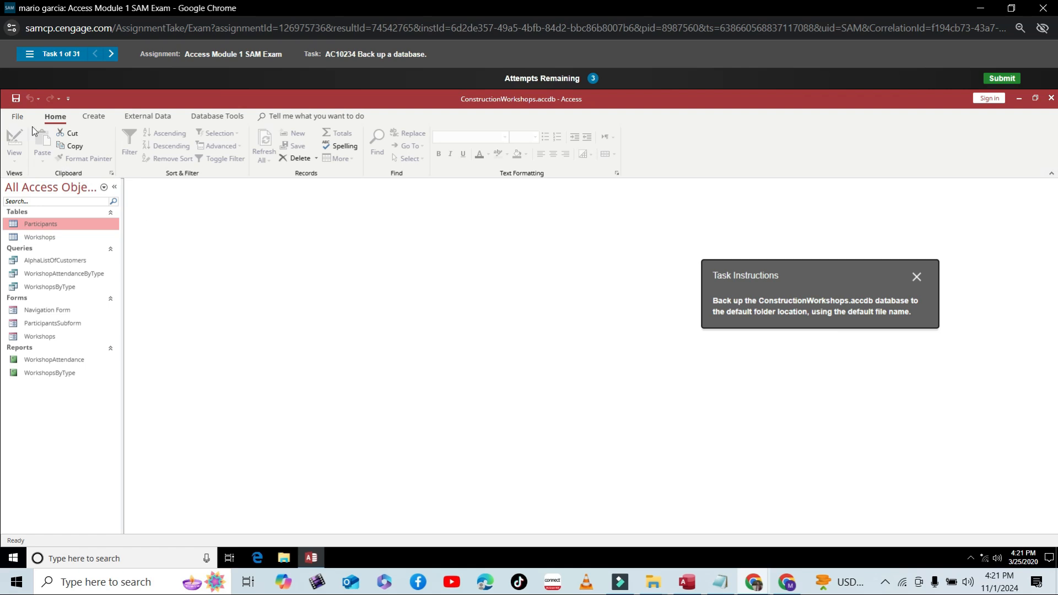
left_click(18, 117)
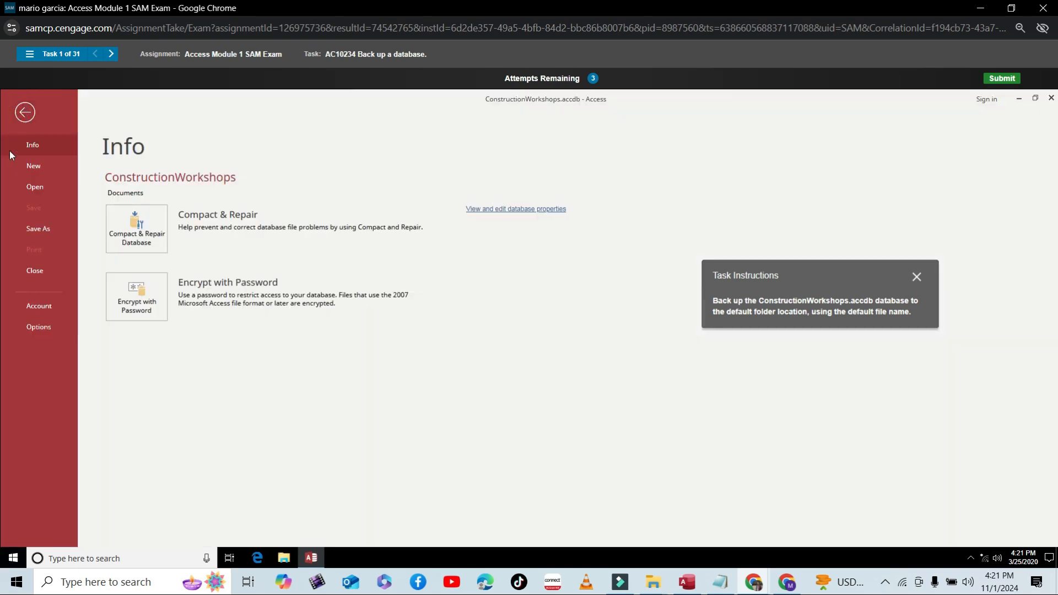
left_click(40, 229)
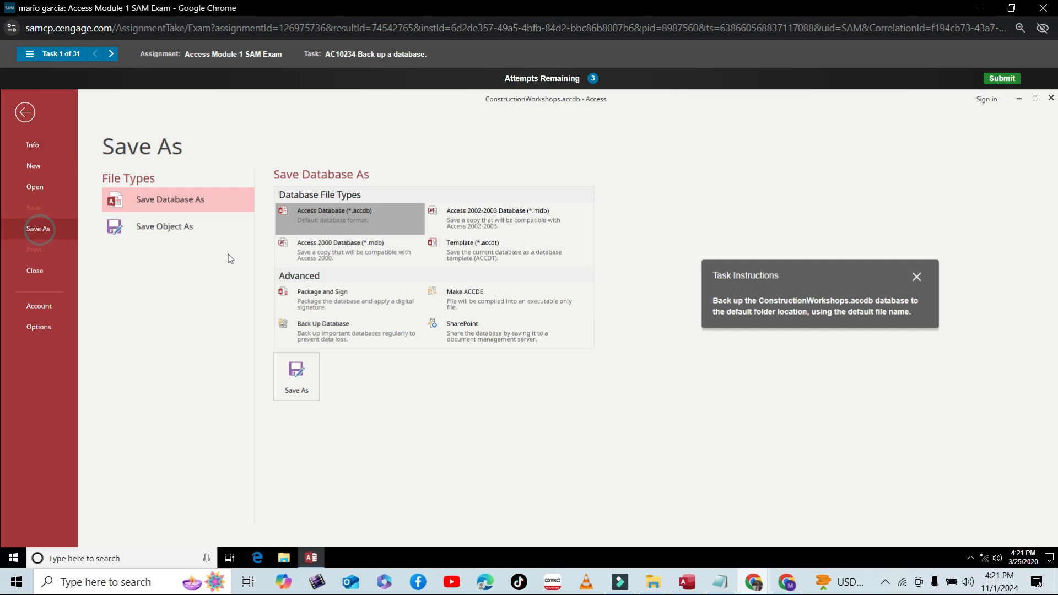
left_click(341, 328)
left_click(297, 375)
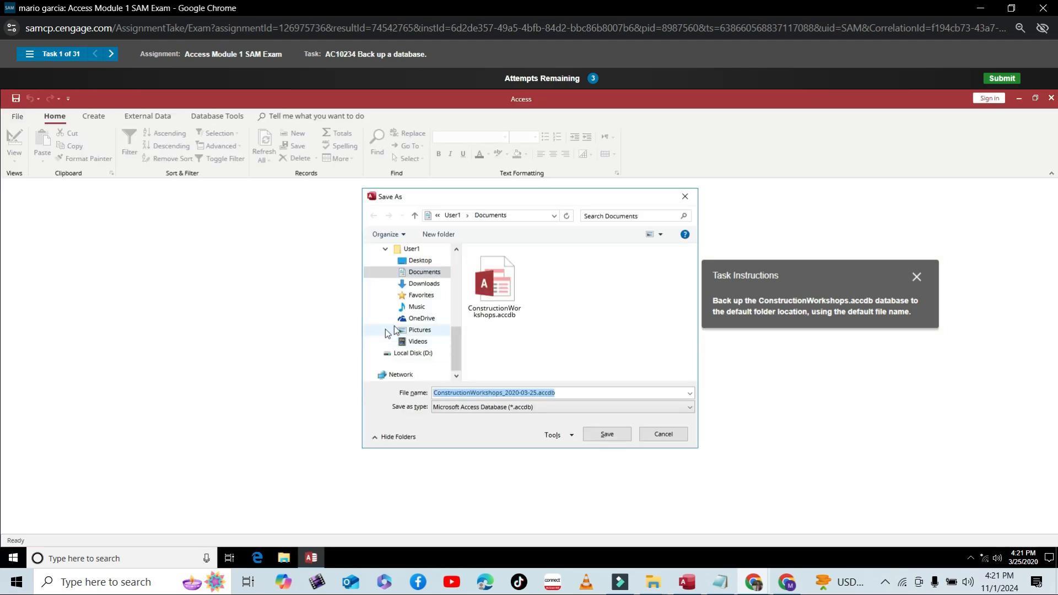
left_click(607, 434)
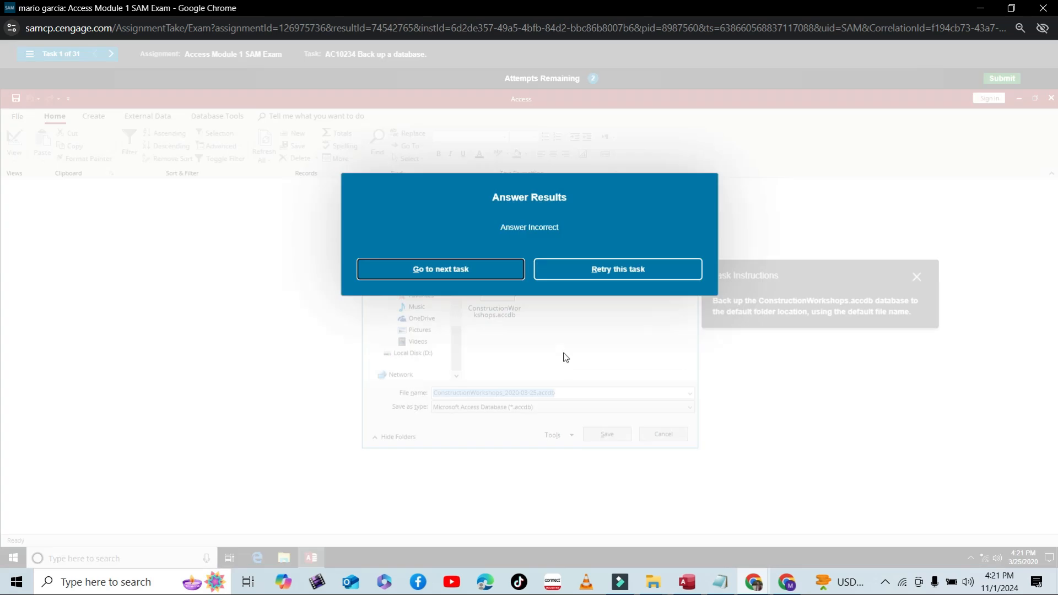
Step: Retry the backup task, selecting the existing ConstructionWorkshops.accdb in Documents as the file to save to
left_click(584, 270)
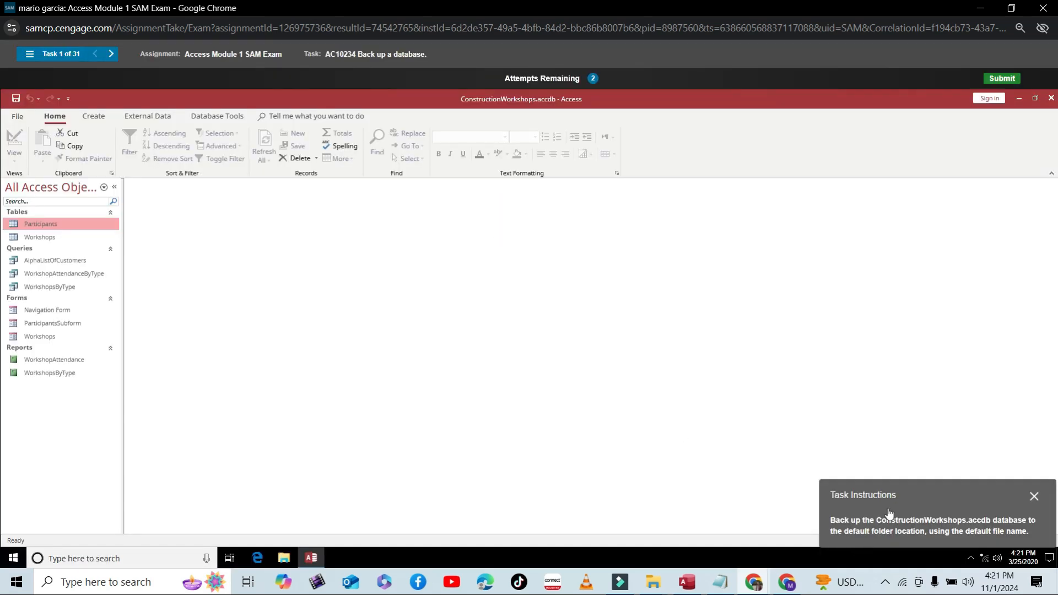
left_click_drag(887, 512, 817, 383)
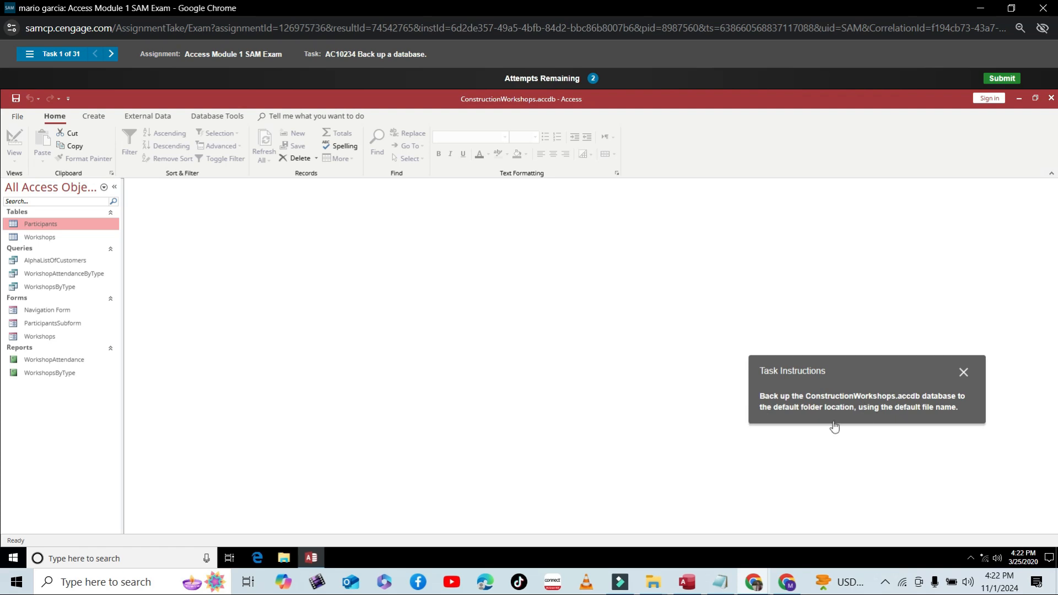
left_click(19, 117)
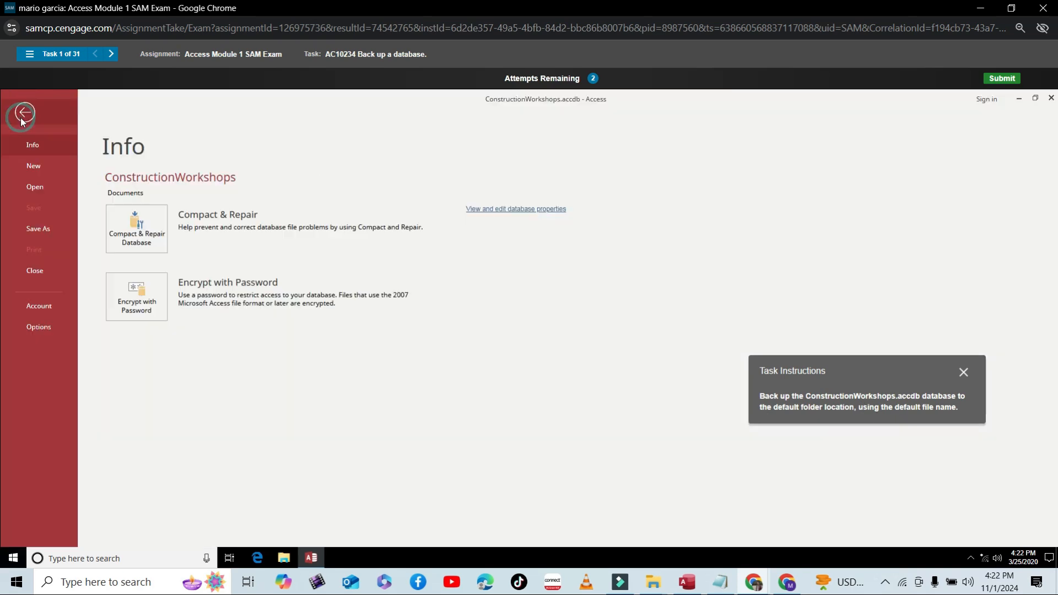
left_click(42, 236)
left_click(336, 338)
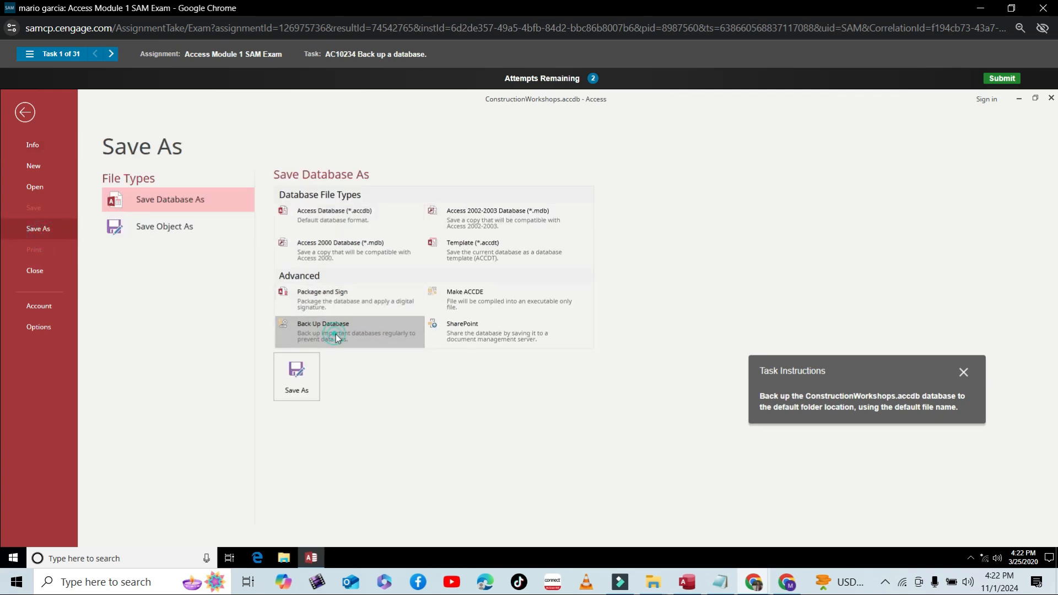
left_click(303, 375)
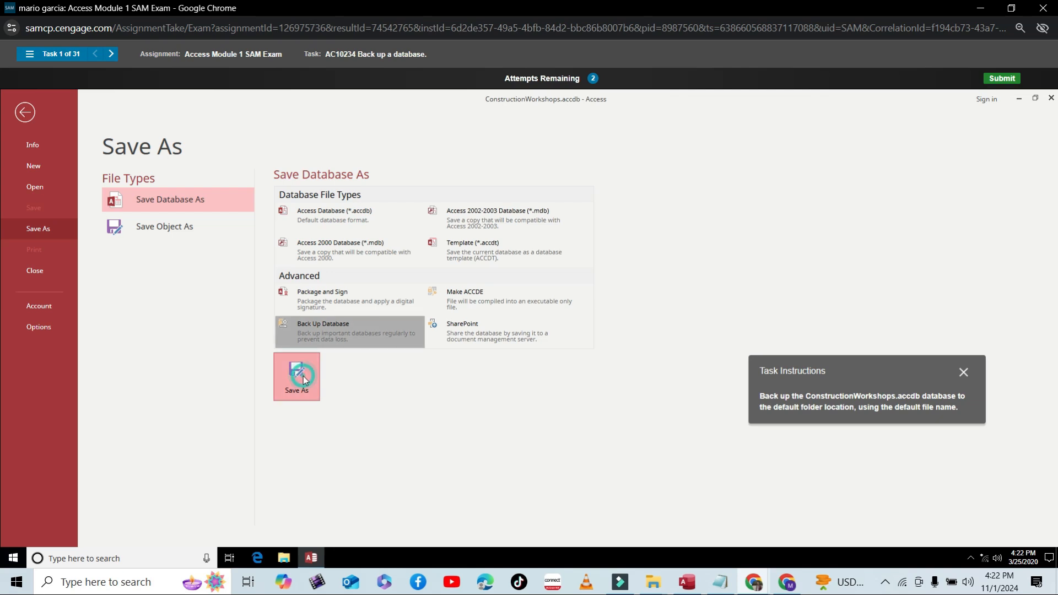
left_click(485, 308)
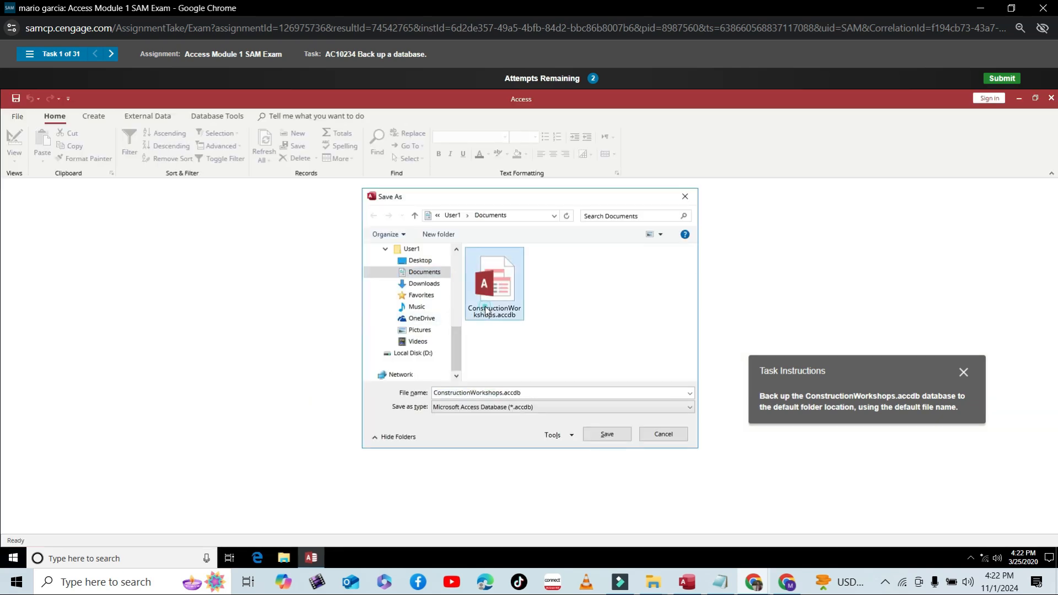
left_click(607, 434)
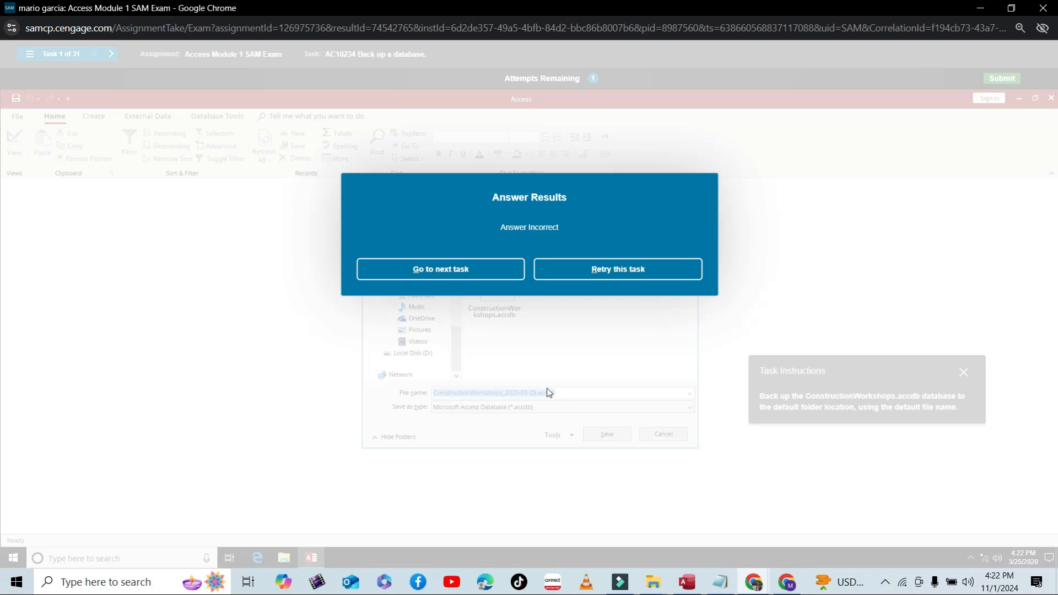
Step: Continue to the next task and add a Long Text field named Notes to the Workshops table
left_click(484, 279)
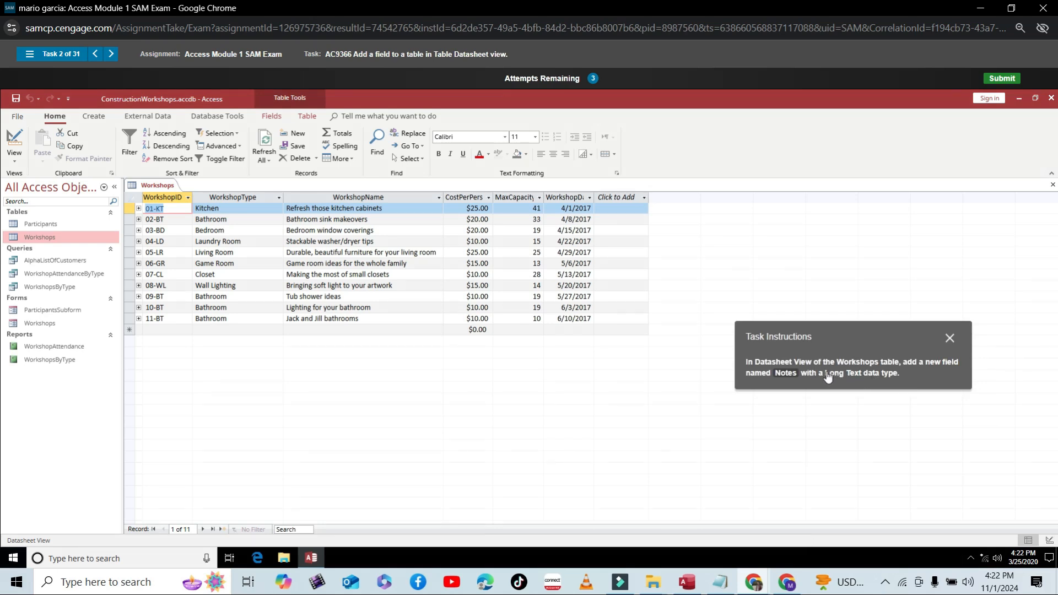
left_click(643, 197)
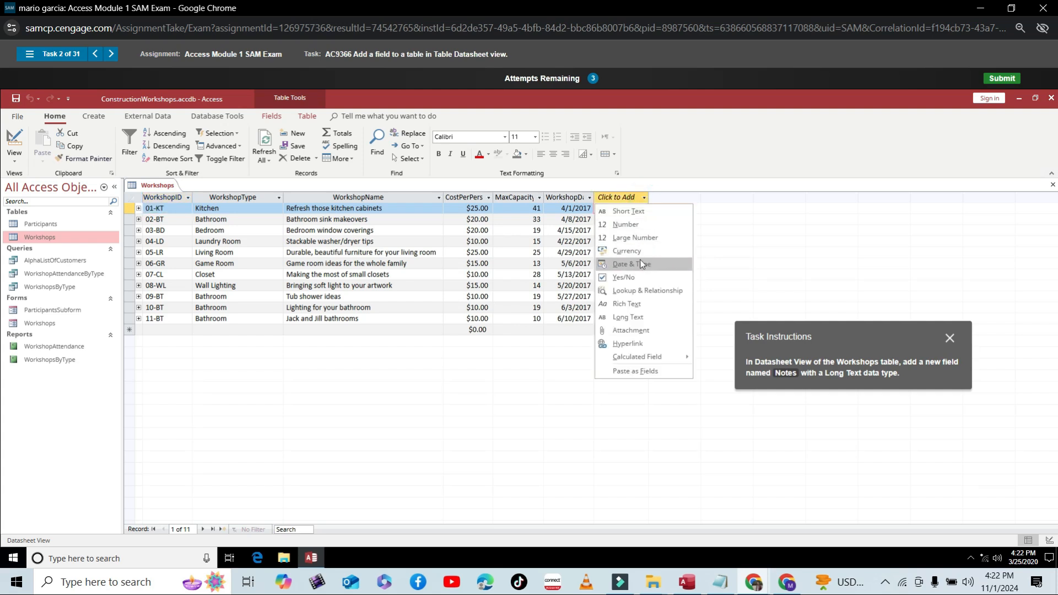
left_click(632, 317)
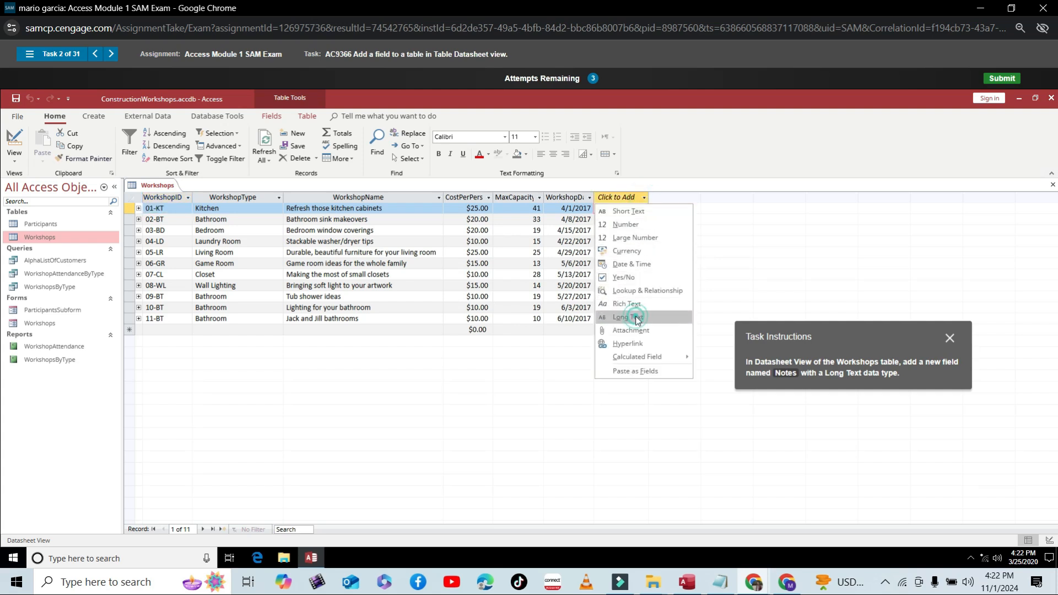
type("Notes")
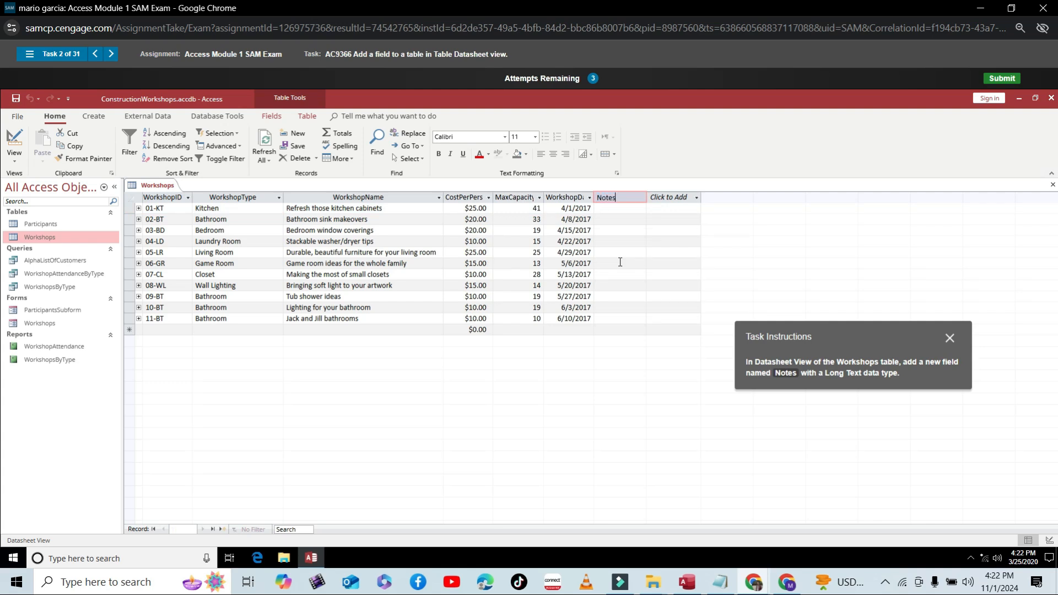
key("Return")
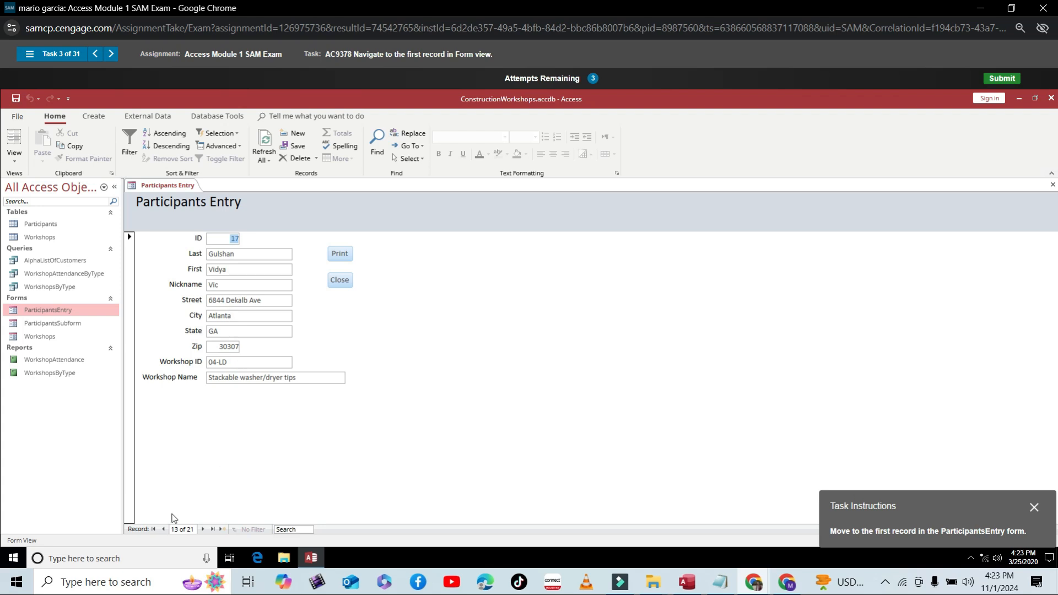
Step: Go to the first record in the ParticipantsEntry form
left_click(153, 529)
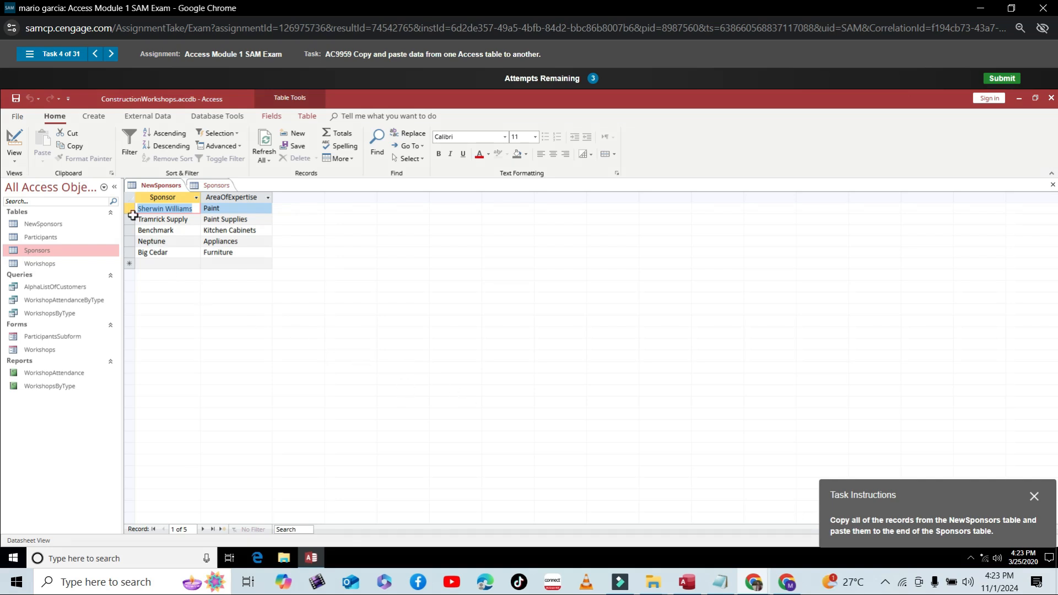
Step: Copy all records from the NewSponsors table and paste them at the end of the Sponsors table
left_click_drag(128, 209, 128, 253)
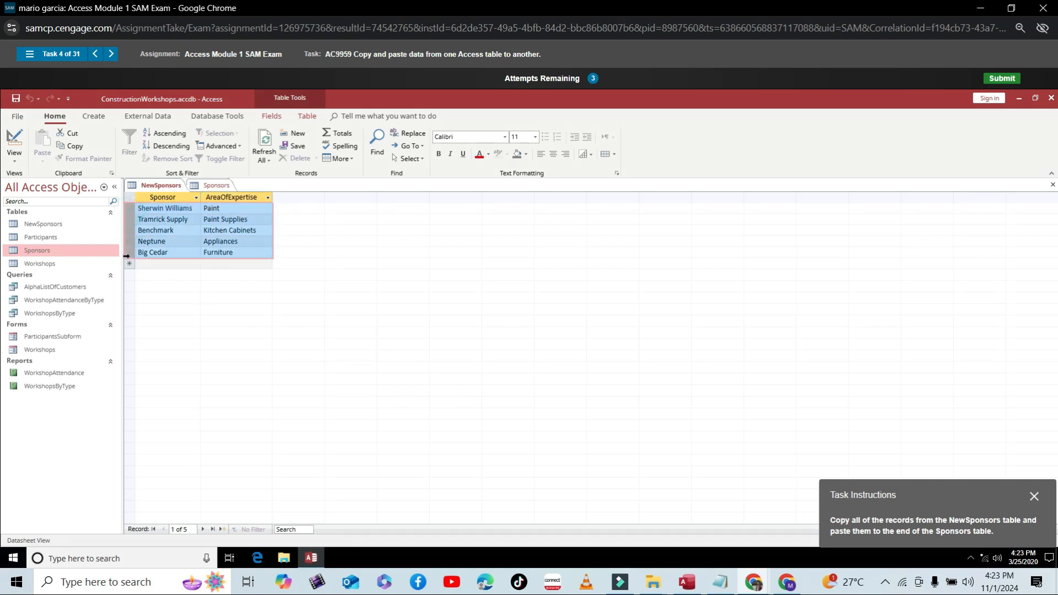
left_click(71, 145)
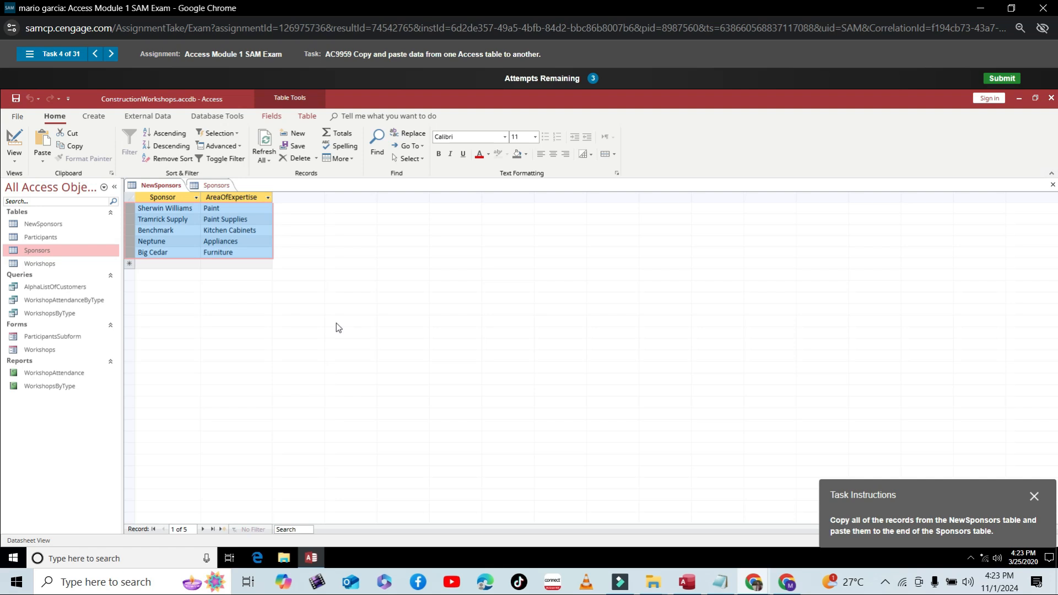
left_click(216, 185)
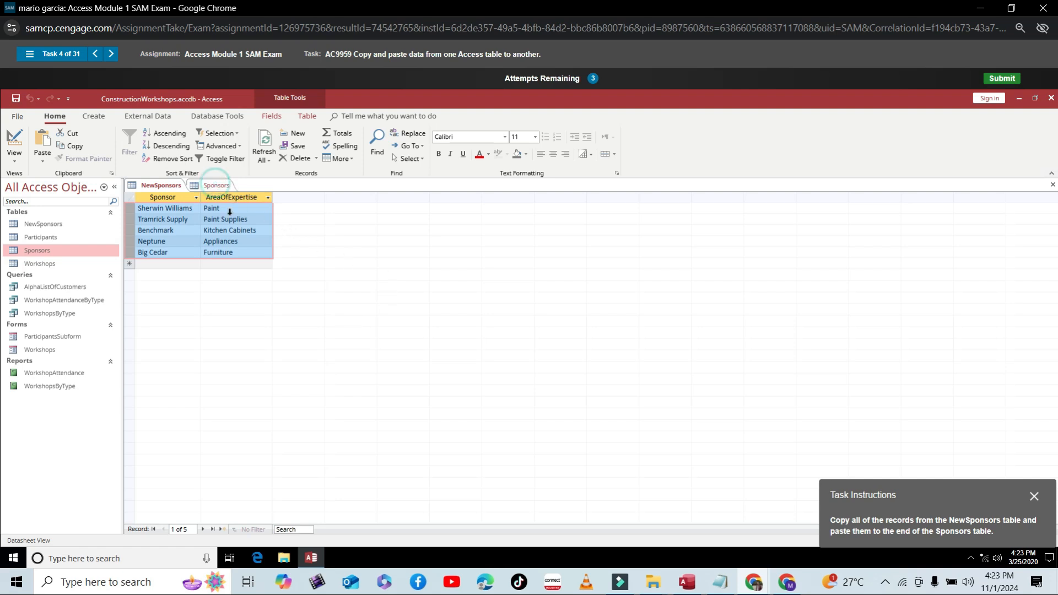
left_click(130, 263)
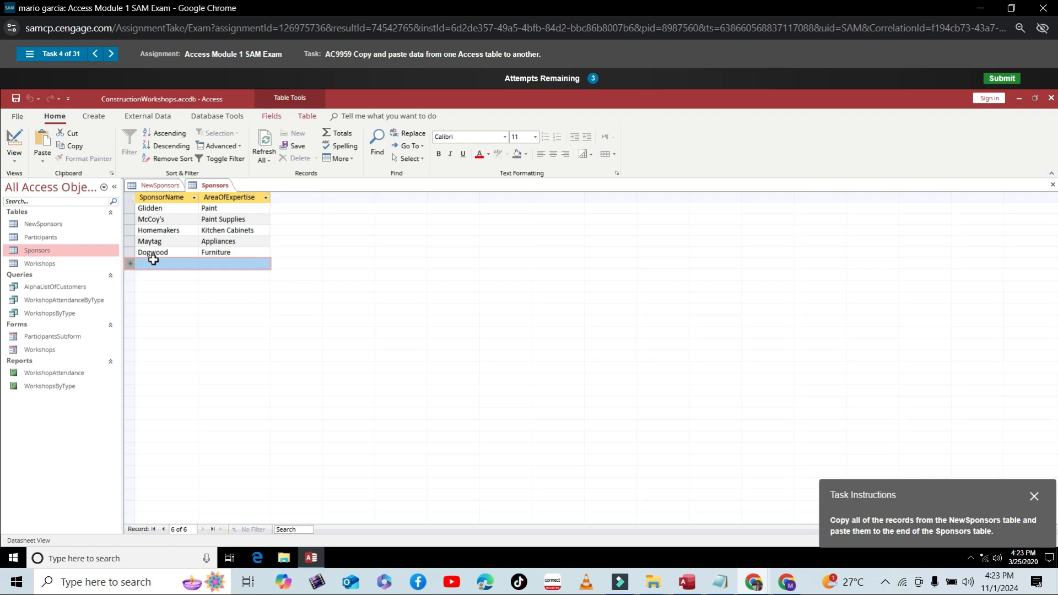
key("ctrl+v")
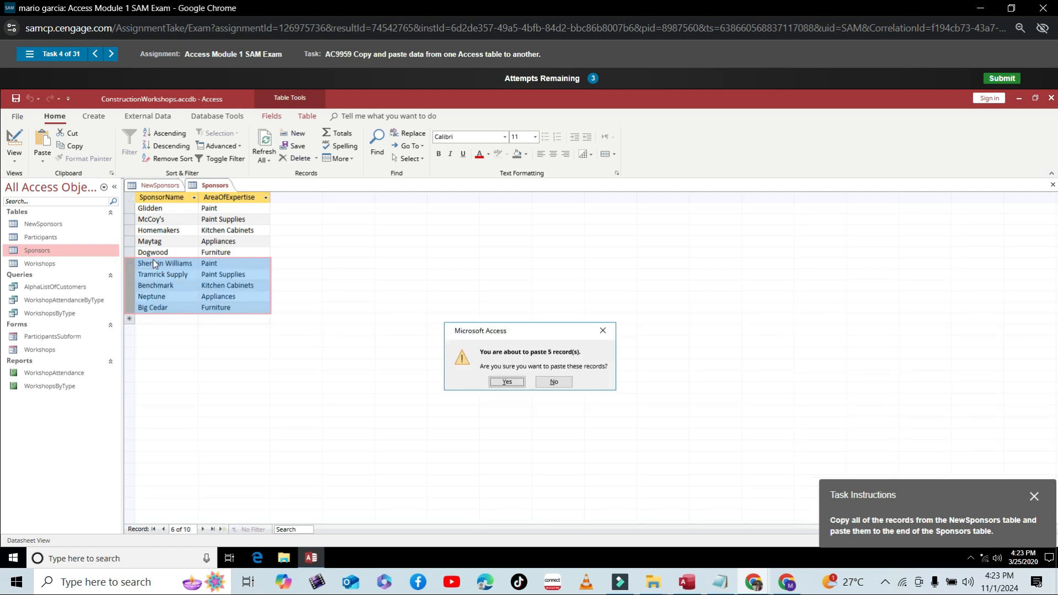
left_click(507, 381)
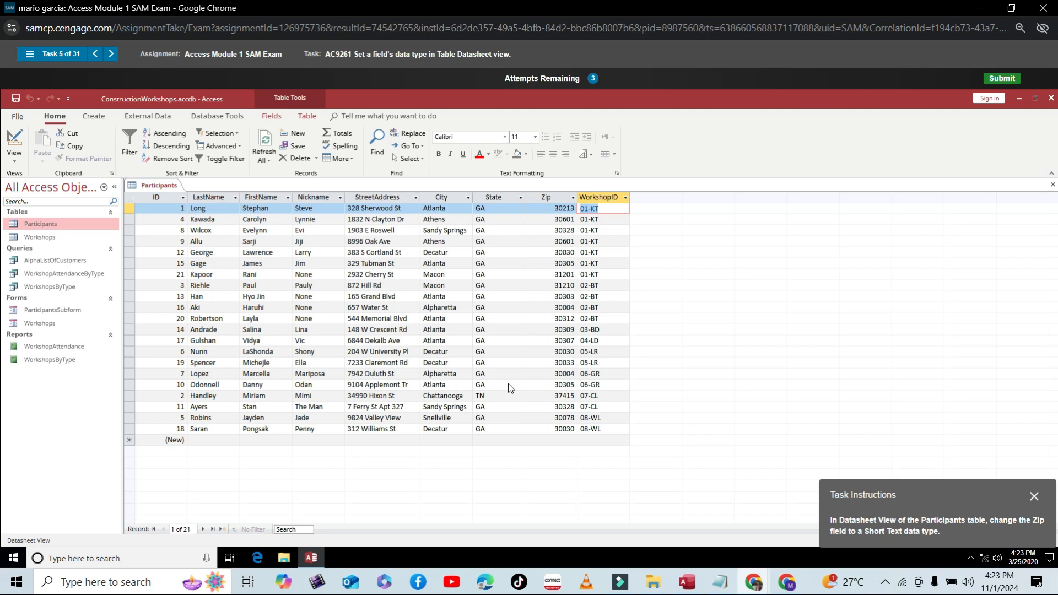
Step: Change the Zip field of the Participants table to the Short Text data type
left_click(552, 196)
left_click(271, 116)
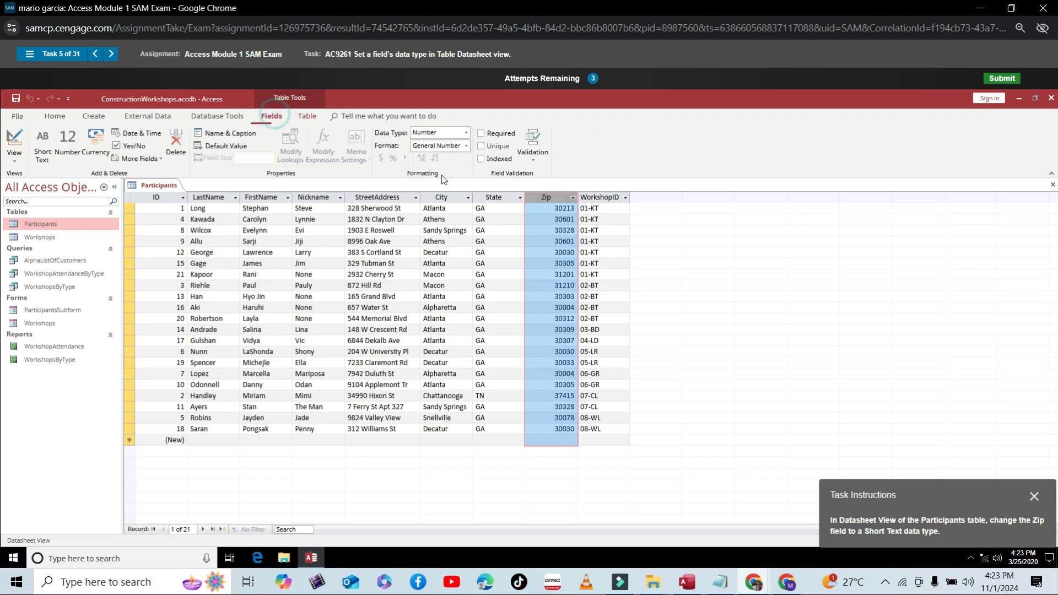
left_click(465, 133)
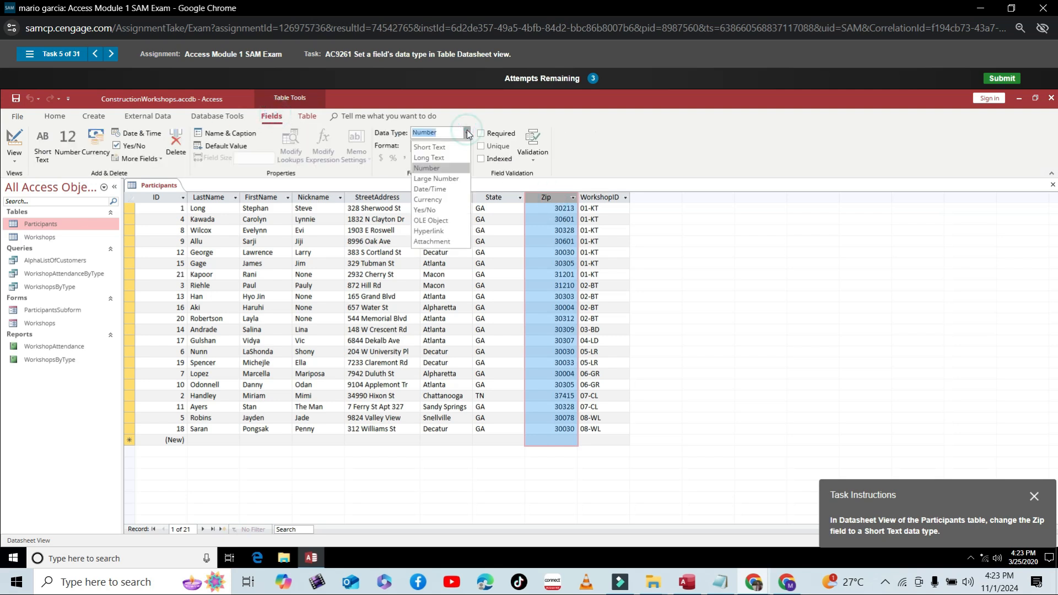
left_click(435, 147)
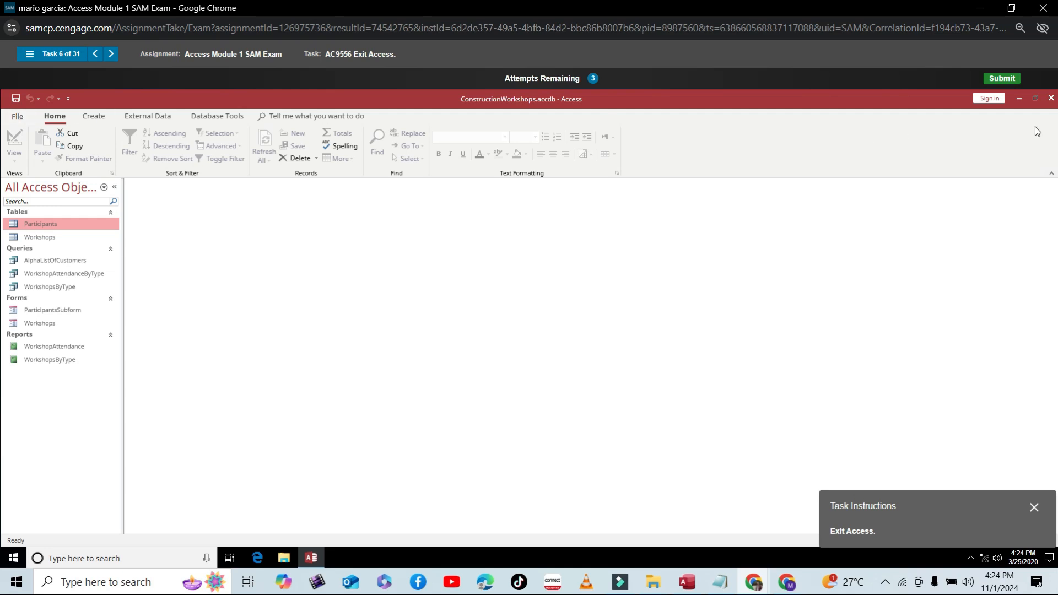
Step: Exit Access for one task and start it again from the simulated desktop for the following task
left_click(1051, 98)
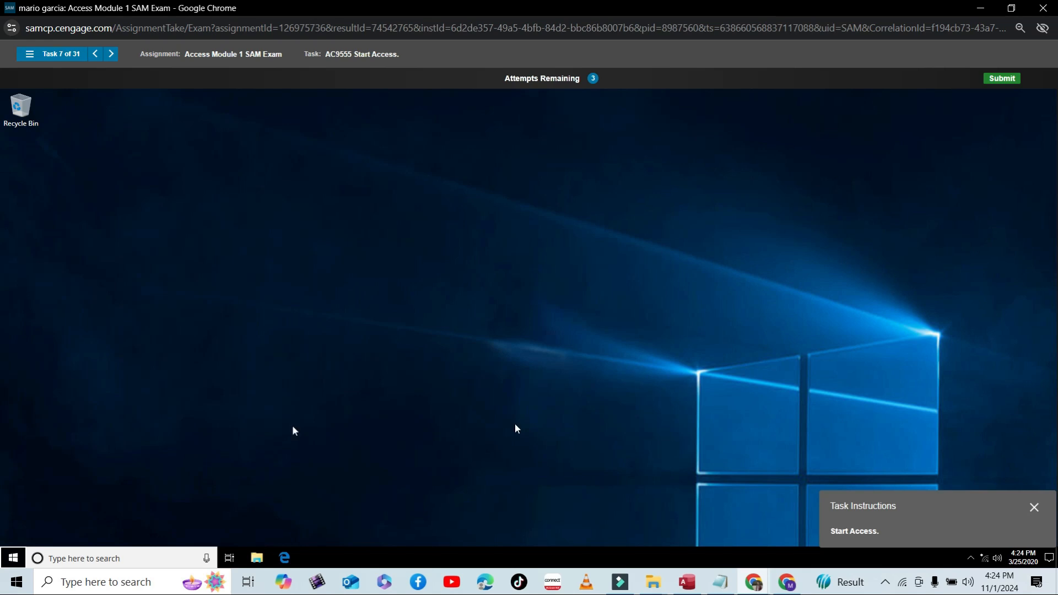
left_click(13, 558)
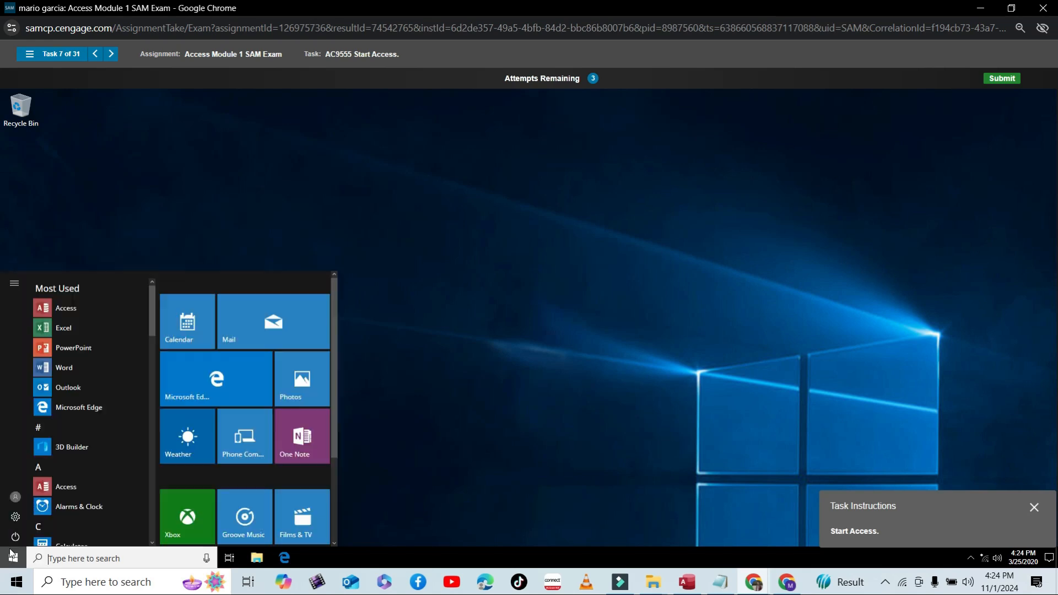
left_click(59, 487)
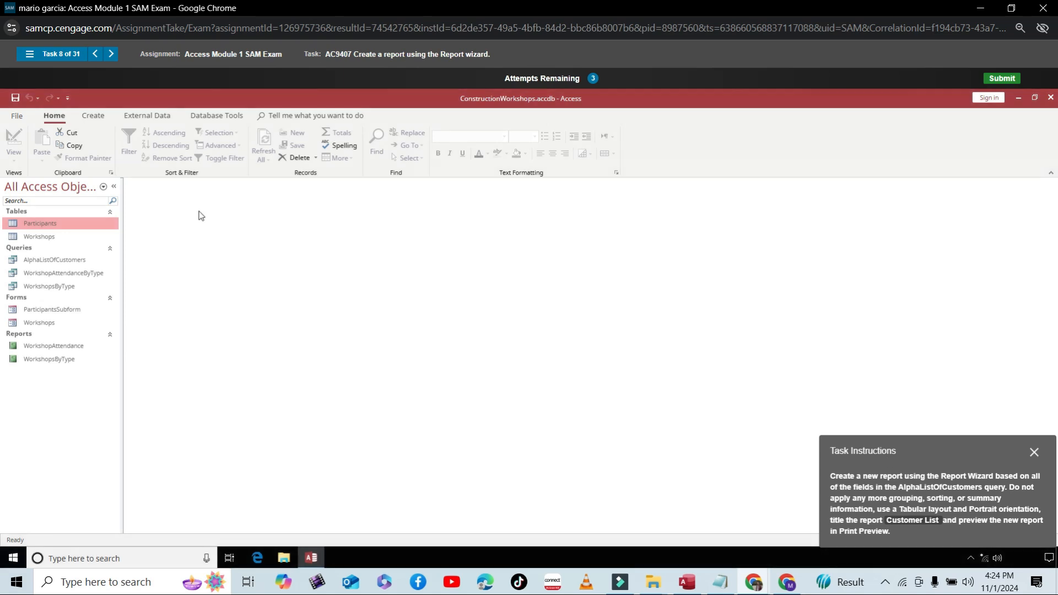
Step: Set up a Report Wizard report with all AlphaListOfCustomers query fields, no added grouping or sorting, Tabular layout and Portrait orientation
left_click(93, 115)
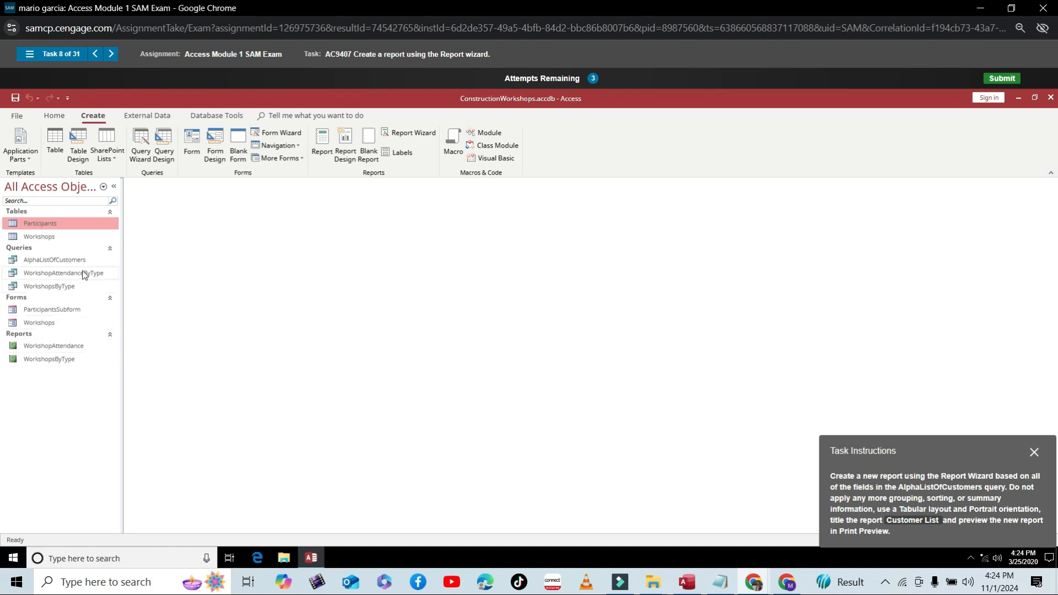
left_click(65, 259)
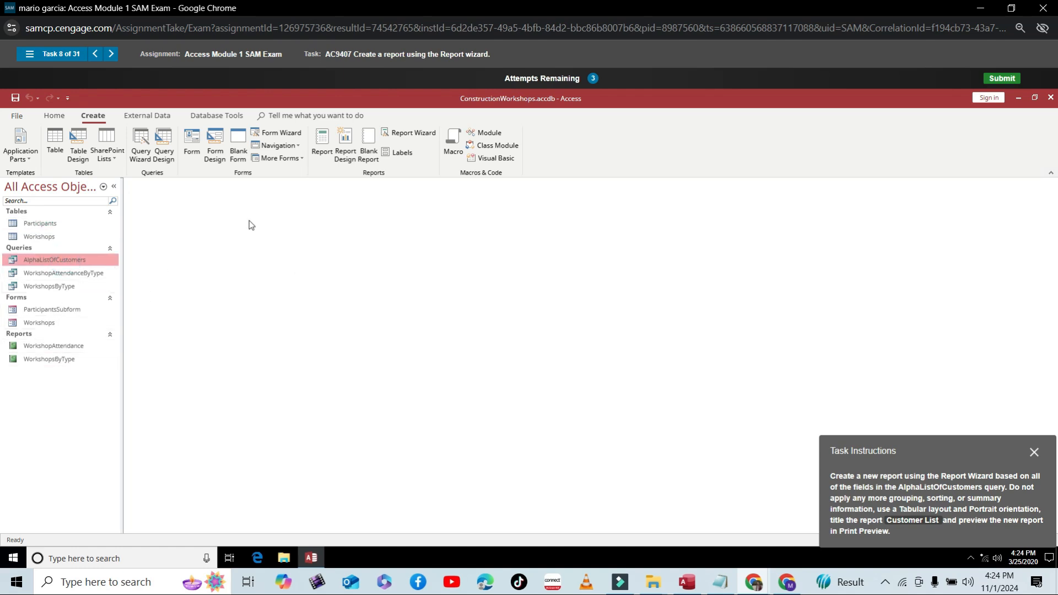
left_click(413, 134)
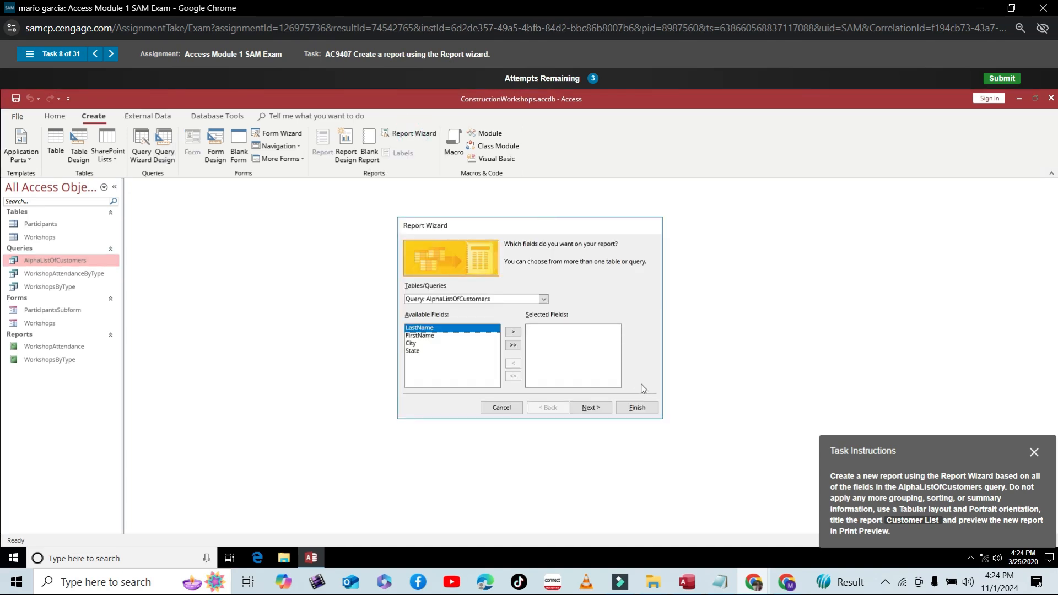
left_click(513, 344)
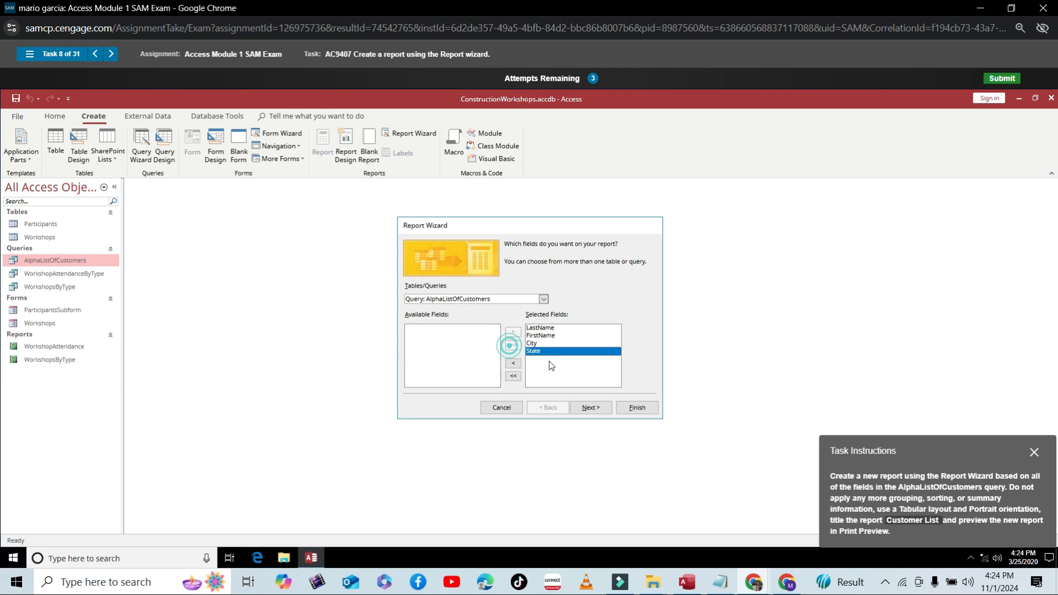
left_click(589, 408)
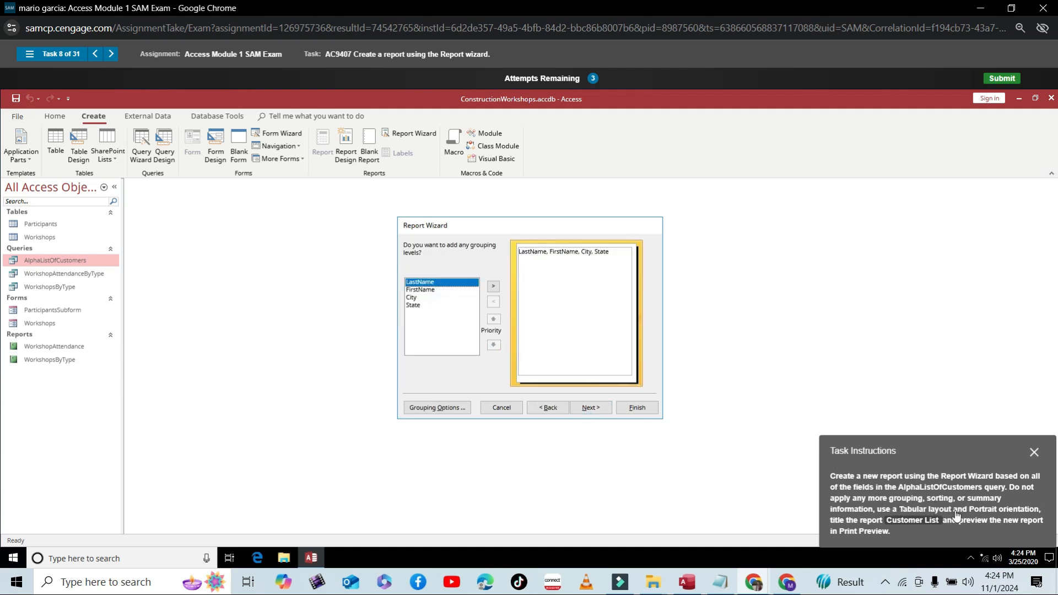
left_click(590, 407)
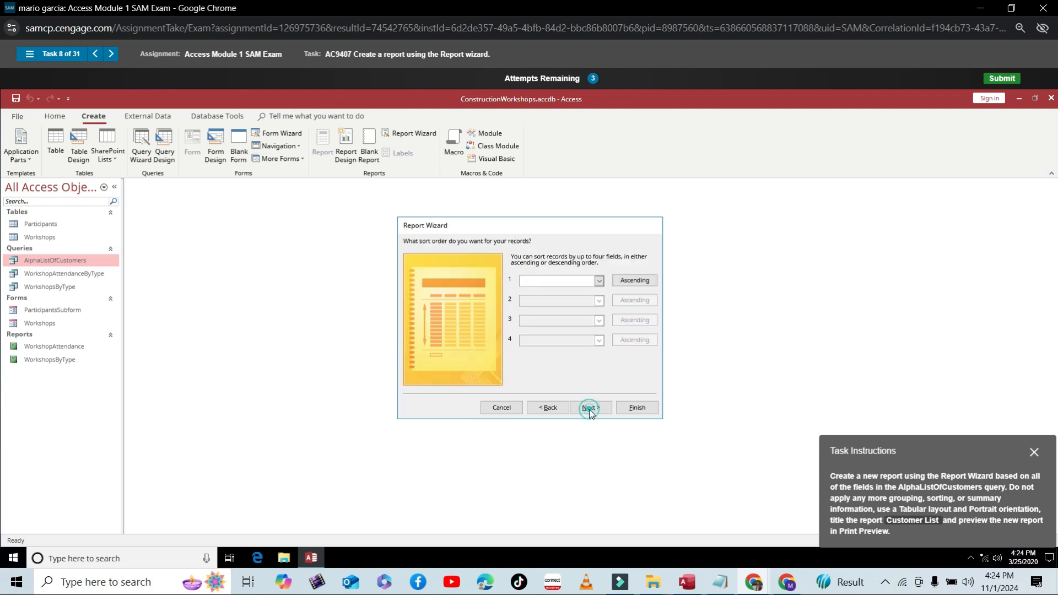
left_click(590, 408)
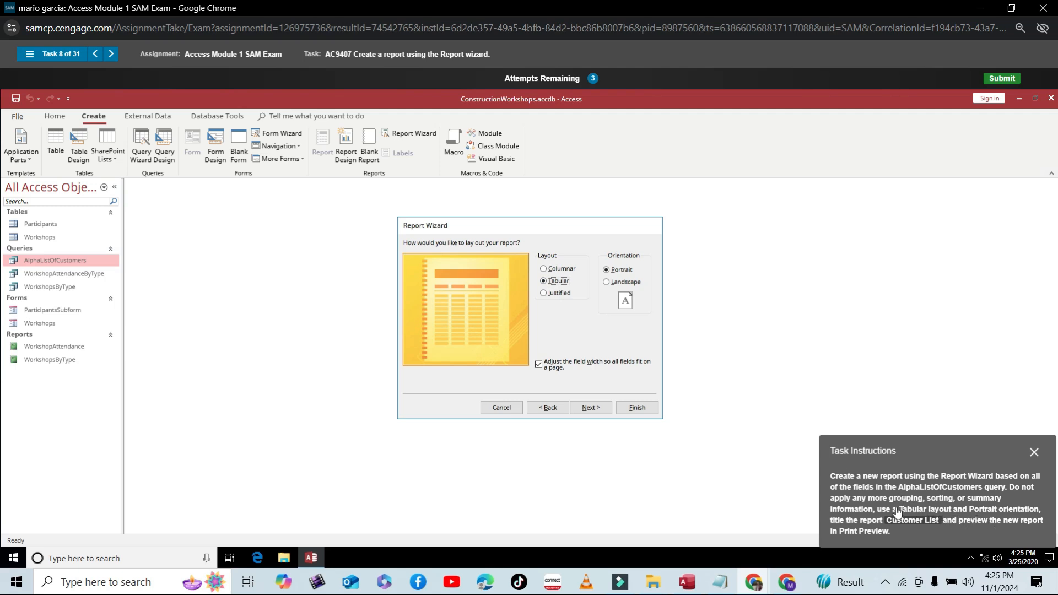
left_click(609, 406)
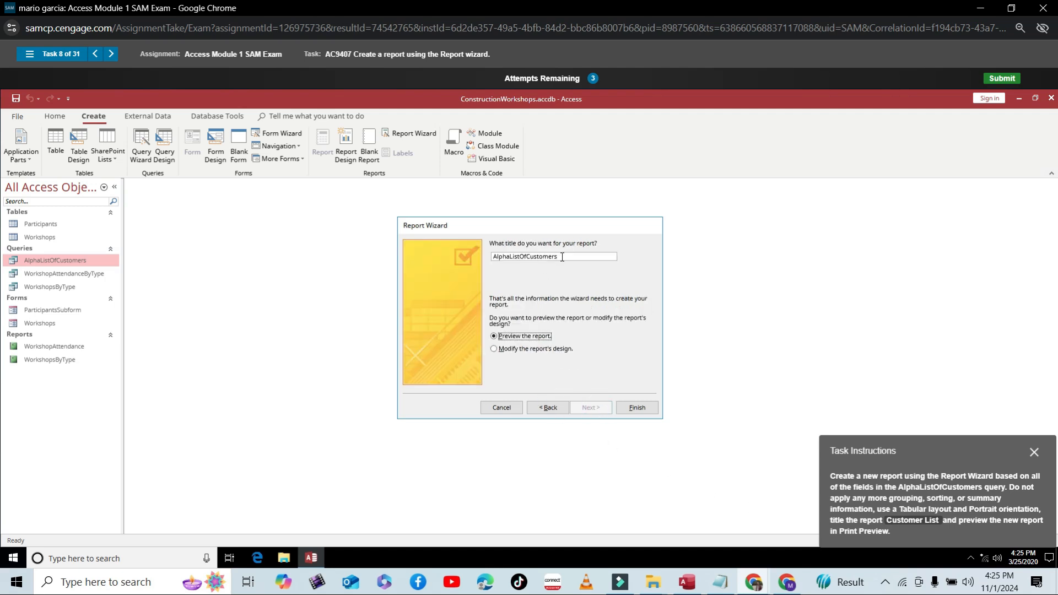
Step: Title the report Customer List and finish the wizard with the report opened in preview
left_click(527, 257)
key("BackSpace")
key("BackSpace")
key("BackSpace")
key("BackSpace")
key("BackSpace")
key("BackSpace")
key("BackSpace")
key("BackSpace")
key("BackSpace")
key("BackSpace")
key("BackSpace")
left_click(545, 258)
left_click(638, 407)
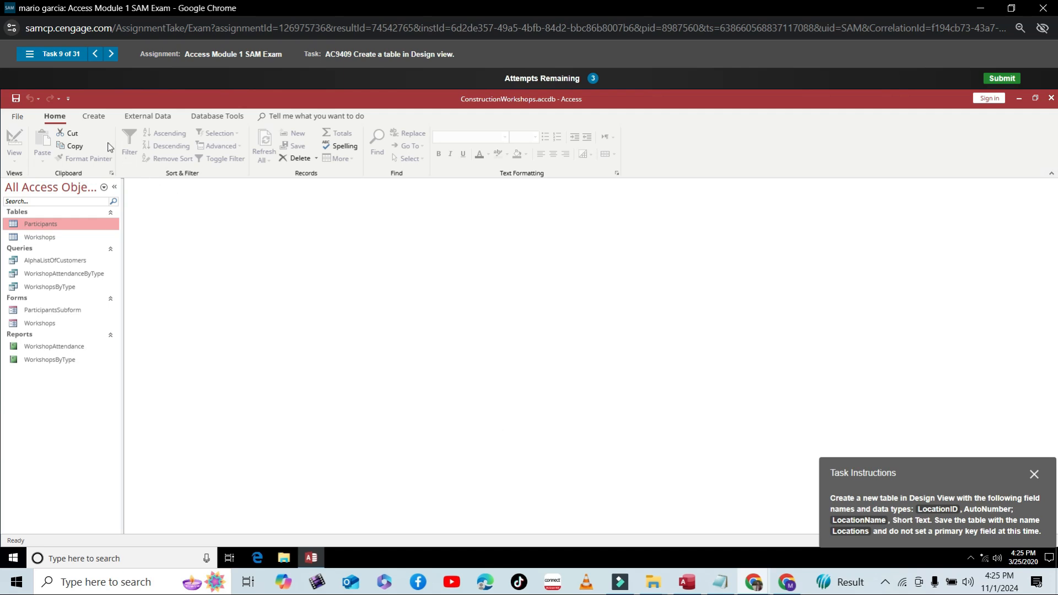
Step: Start a new table in Design View with a LocationID field of the AutoNumber data type
left_click(94, 116)
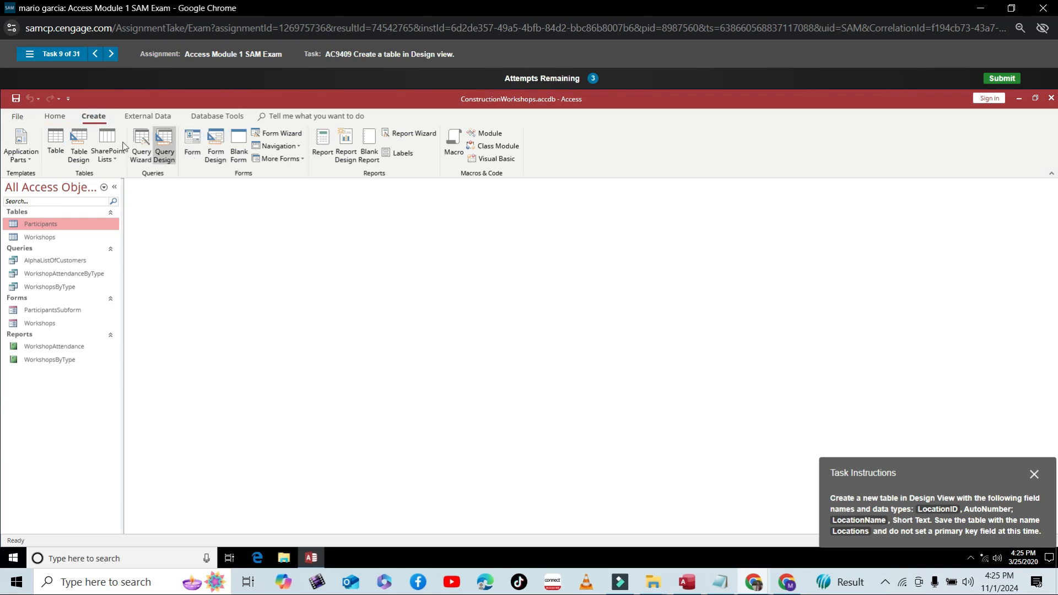
left_click(79, 145)
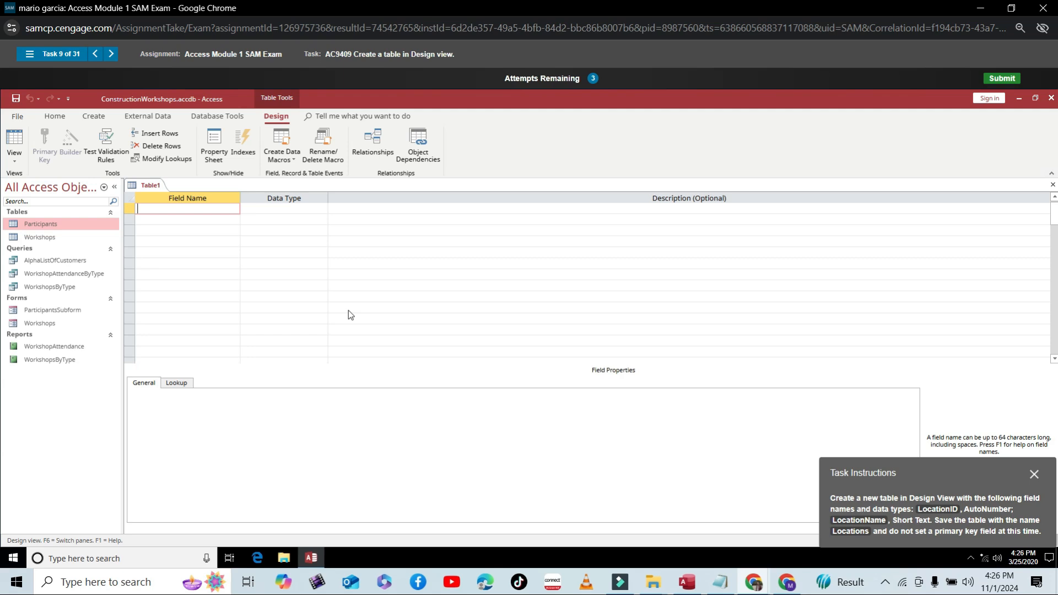
type("LocationID")
left_click(306, 212)
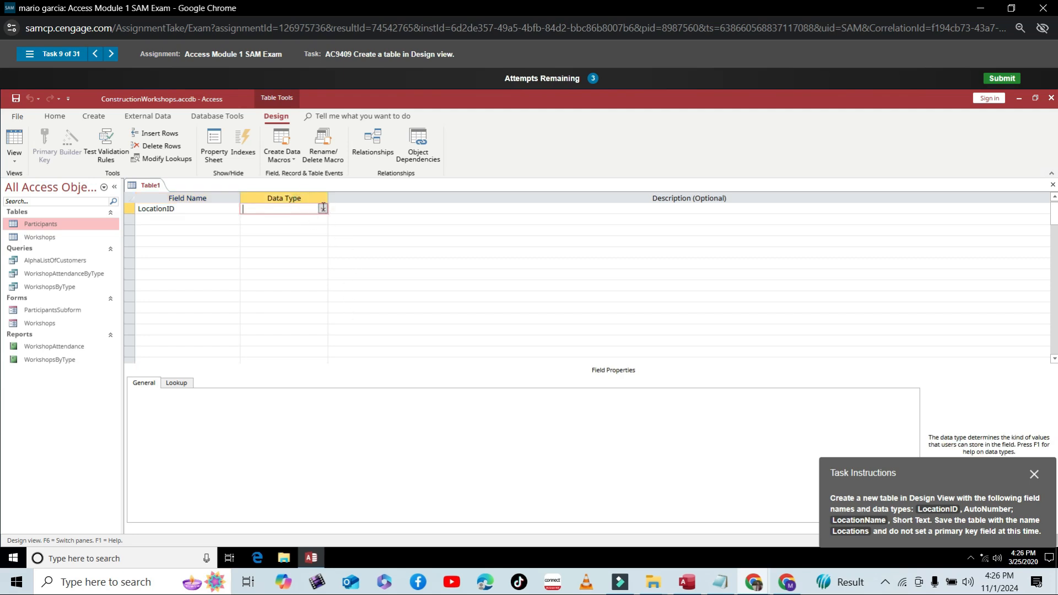
left_click(323, 208)
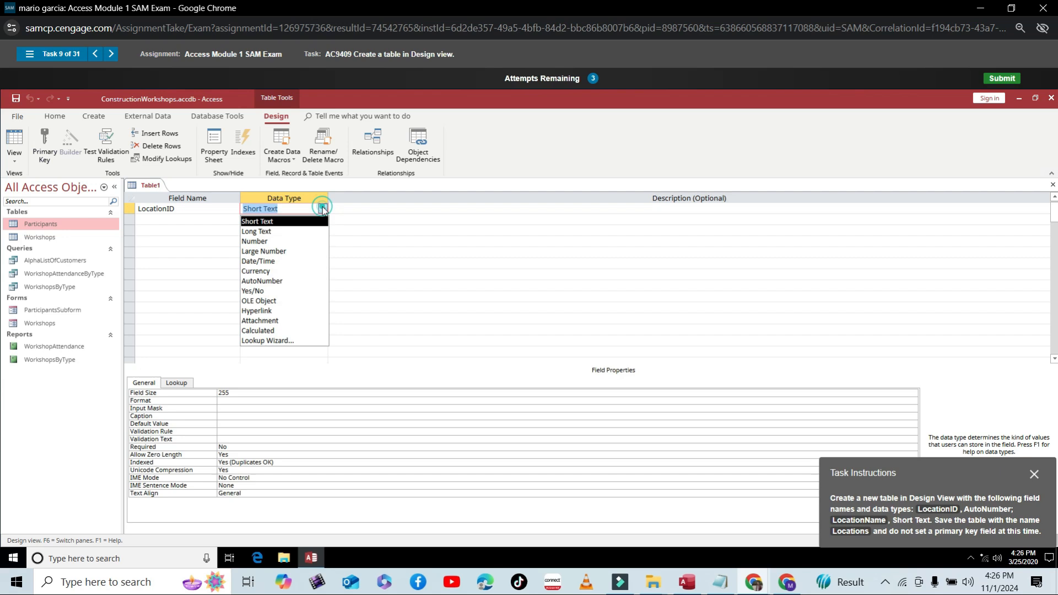
left_click(262, 280)
Step: Add a second field named LocationName with the Short Text data type to the new table
left_click(166, 221)
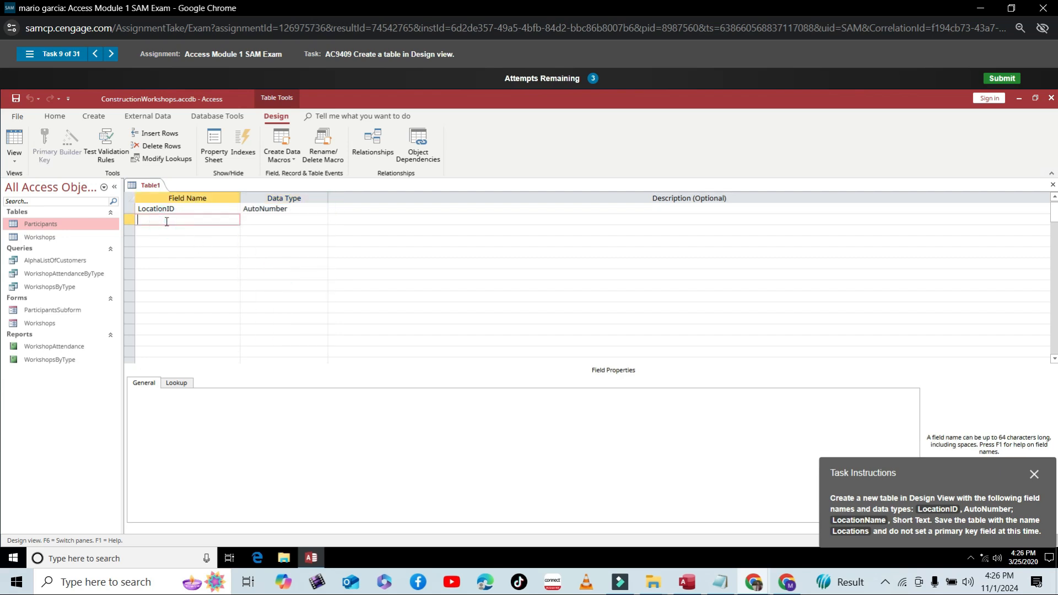
type("Loca")
type("tion")
type("n")
type("Na")
type("me")
key("Tab")
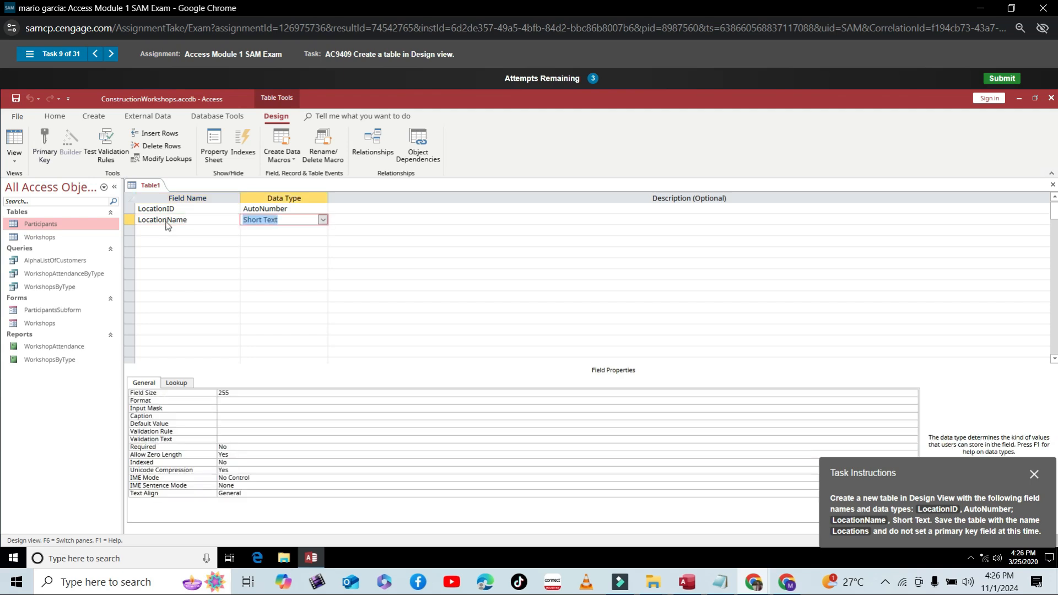
Step: Try to enter Locations as a third field name, and restart the task
left_click(162, 230)
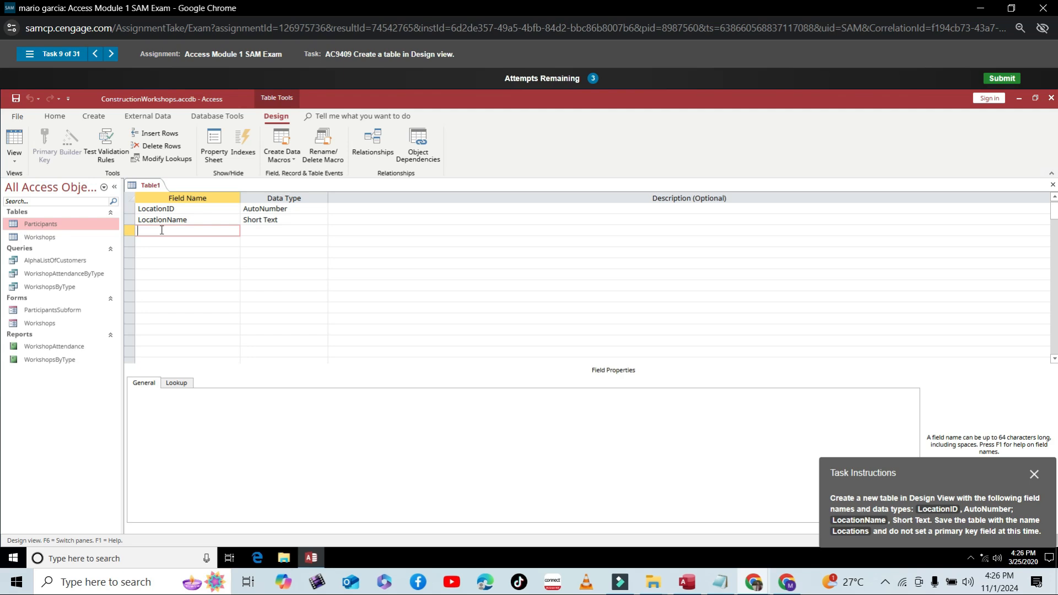
type("Locations")
left_click_drag(176, 231, 138, 233)
right_click(143, 233)
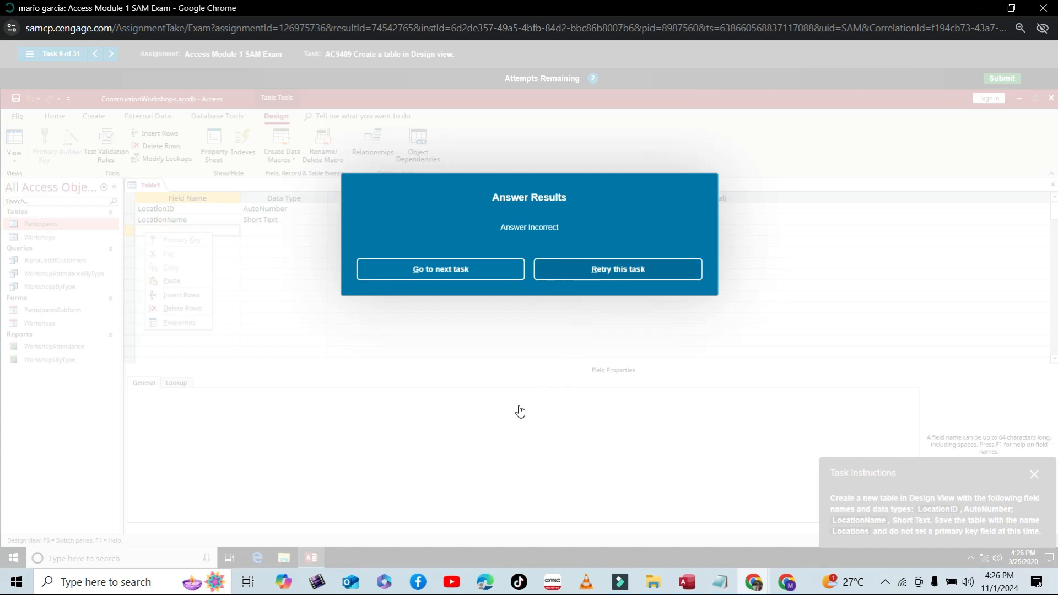
left_click(590, 274)
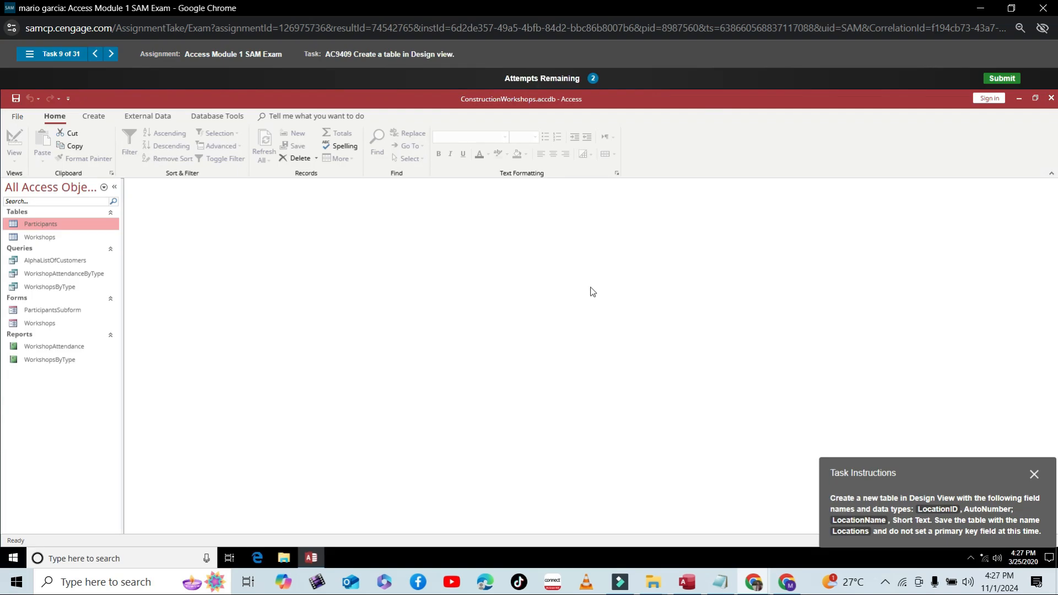
Step: Create a table in Design View again, with LocationID as its first field and AutoNumber as the data type
left_click(93, 117)
left_click(79, 144)
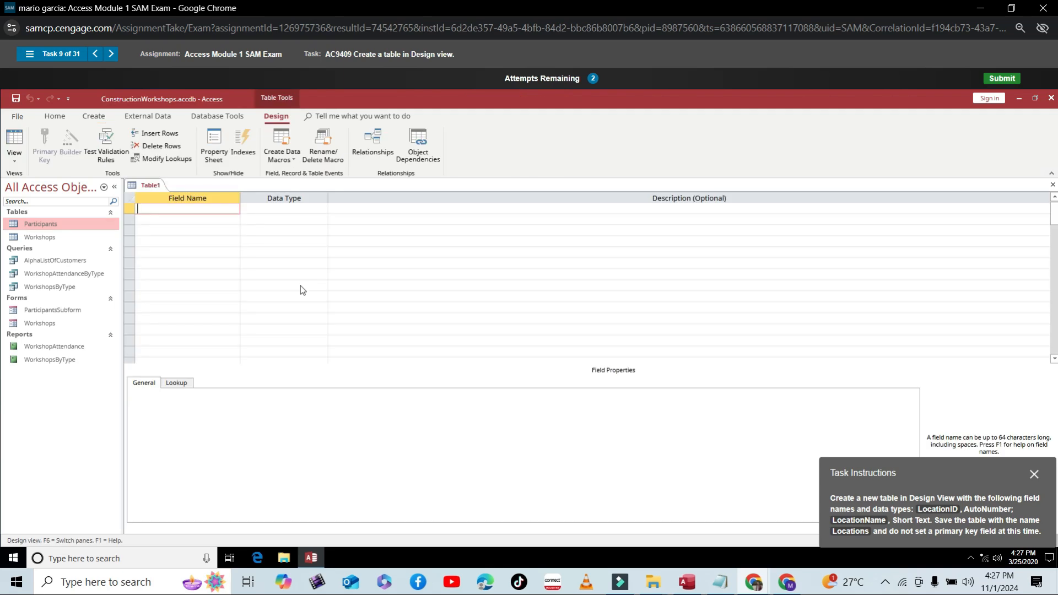
type("LocationID")
key("Tab")
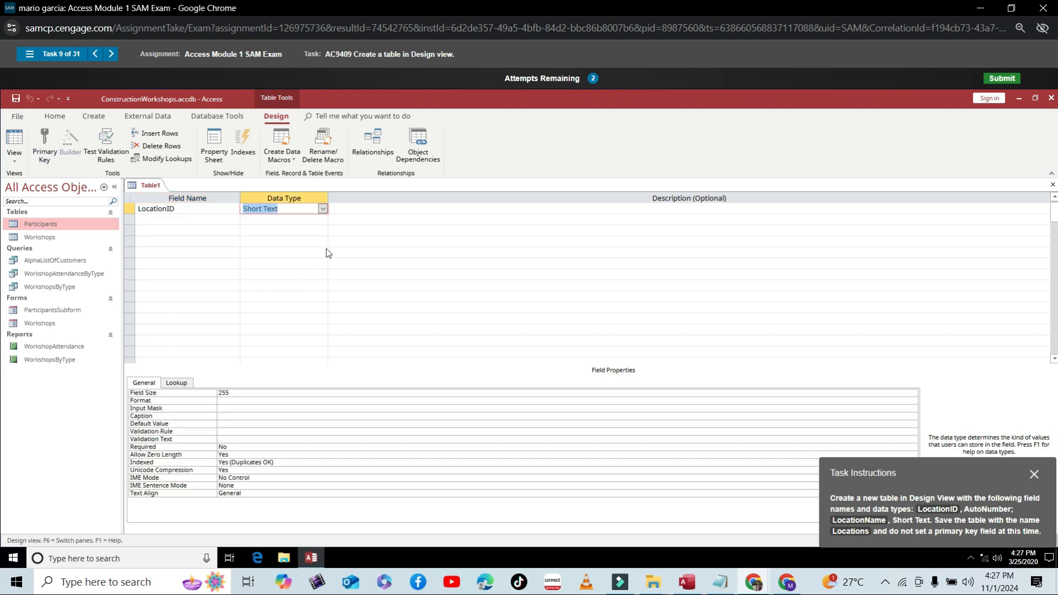
left_click(324, 211)
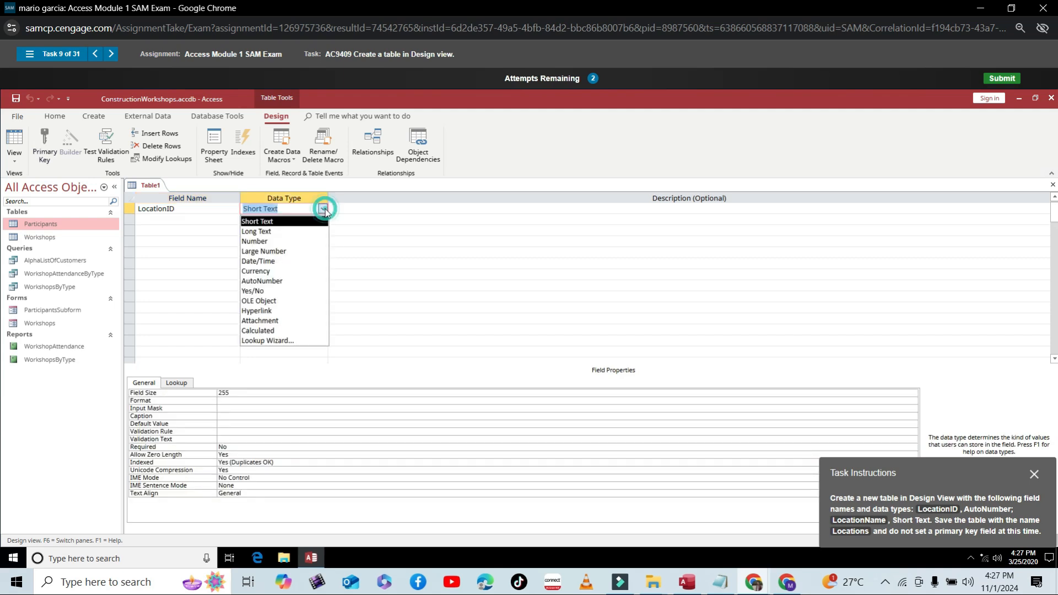
left_click(267, 281)
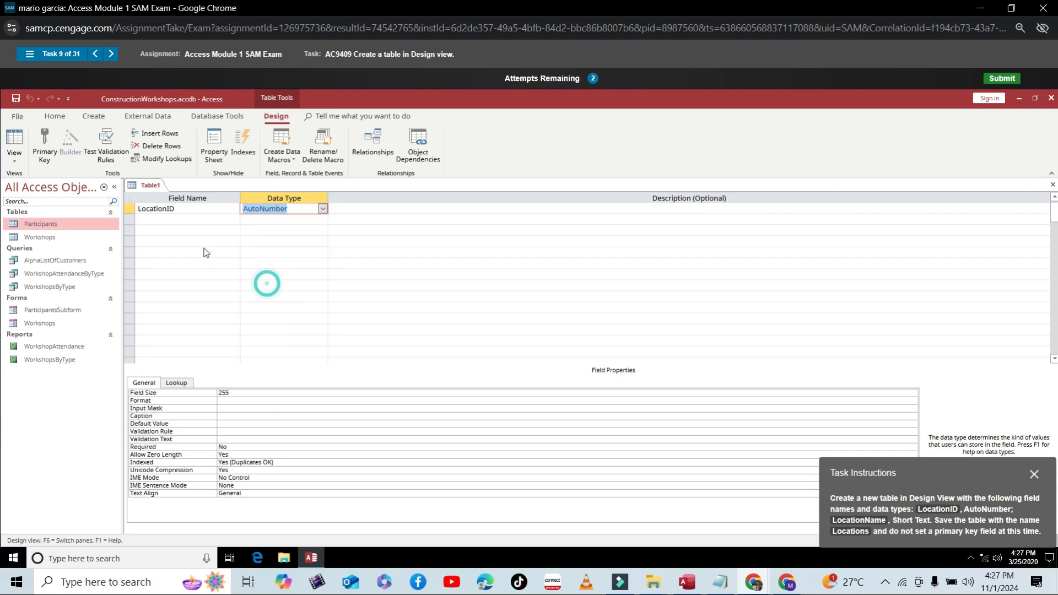
Step: Add a LocationName field with the Short Text data type below LocationID
left_click(173, 219)
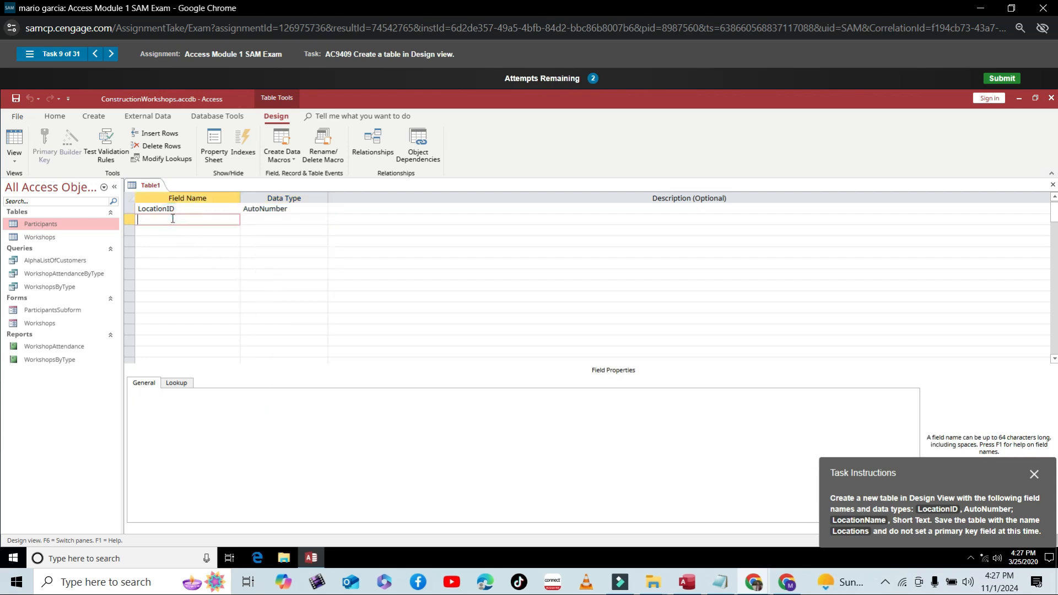
type("LocationN")
type("ame")
key("Tab")
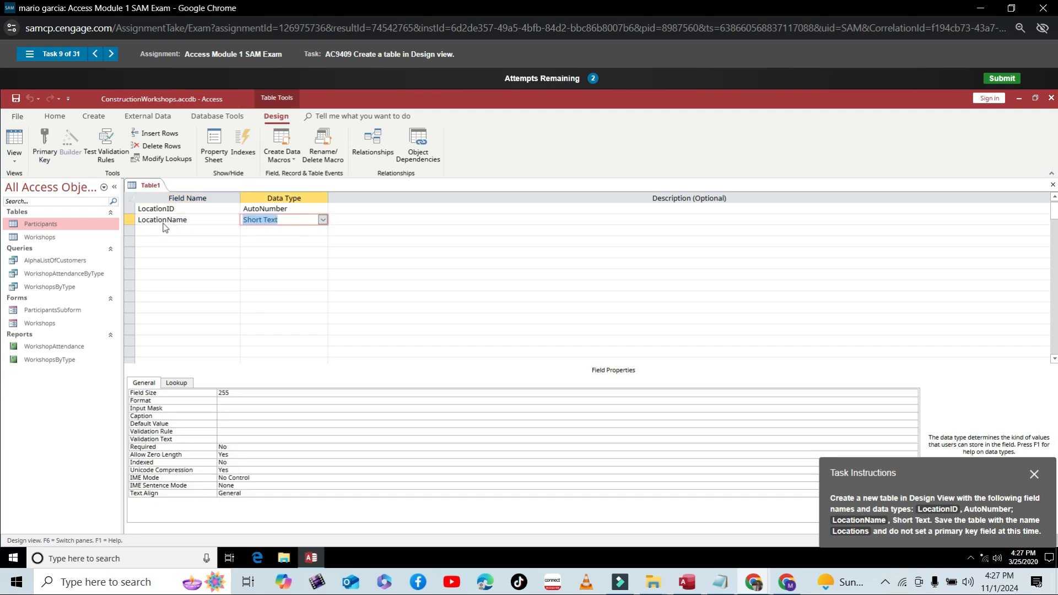
left_click(156, 230)
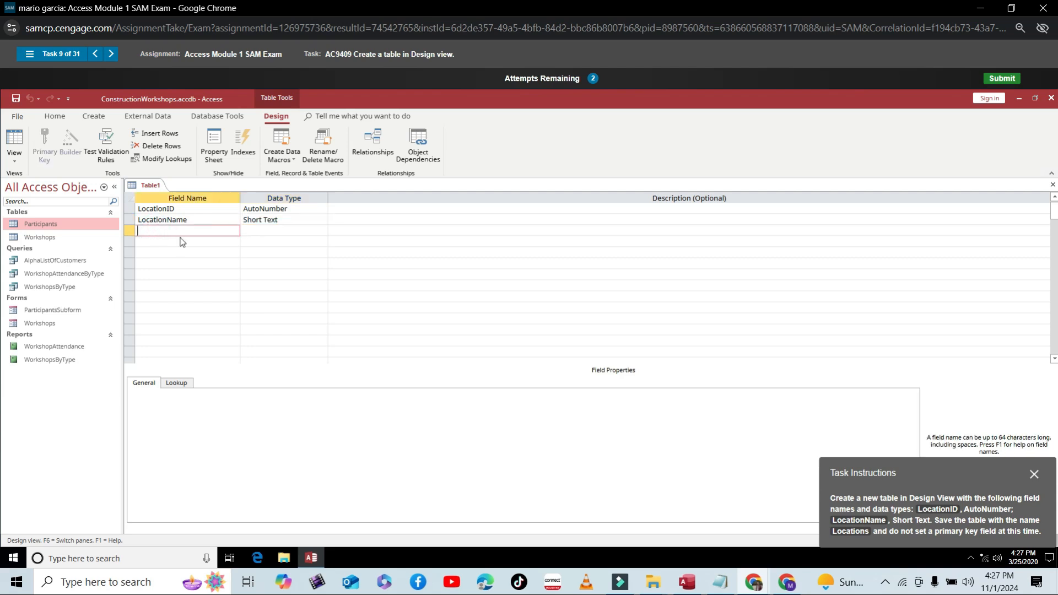
Step: Save the new table with the name Locations, without setting a primary key
left_click(150, 185)
left_click(15, 98)
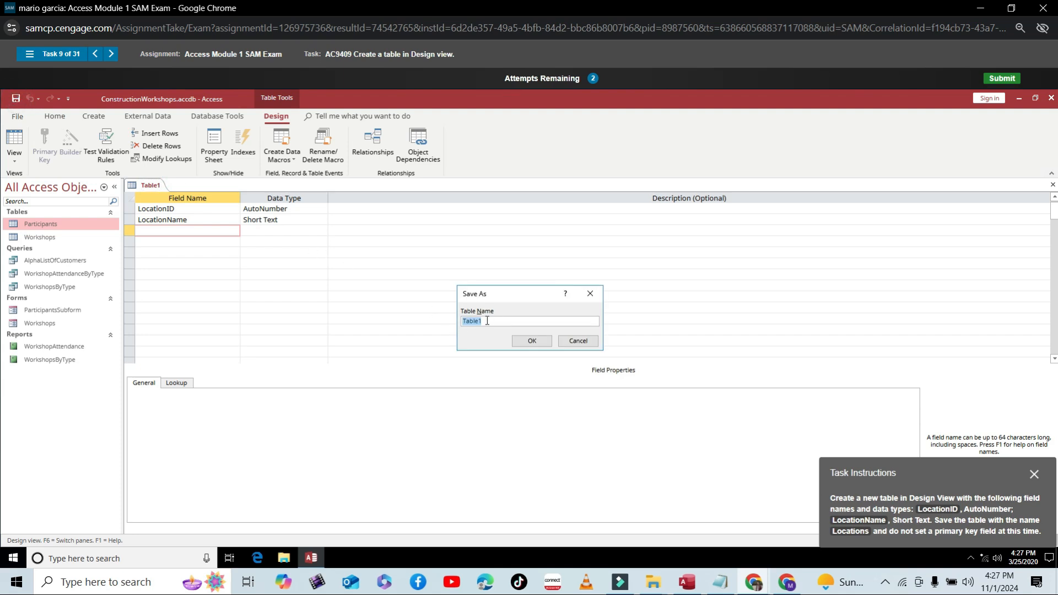
type("LOCAT")
key("BackSpace")
key("BackSpace")
key("BackSpace")
key("BackSpace")
key("BackSpace")
type("Locations")
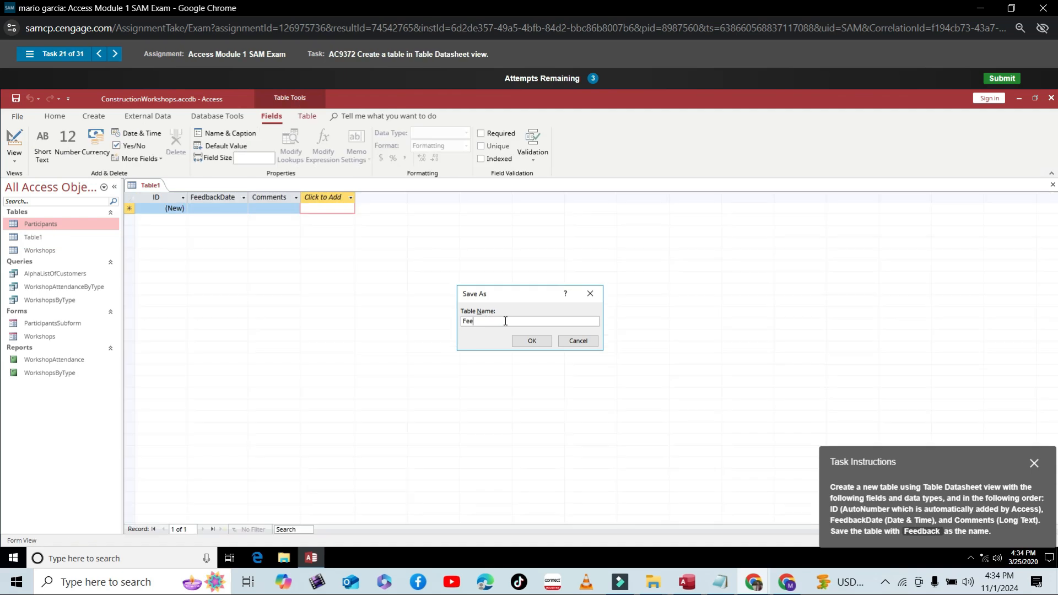
Step: Save the table containing the FeedbackDate and Comments fields with the name Feedback
type("dback")
left_click(531, 343)
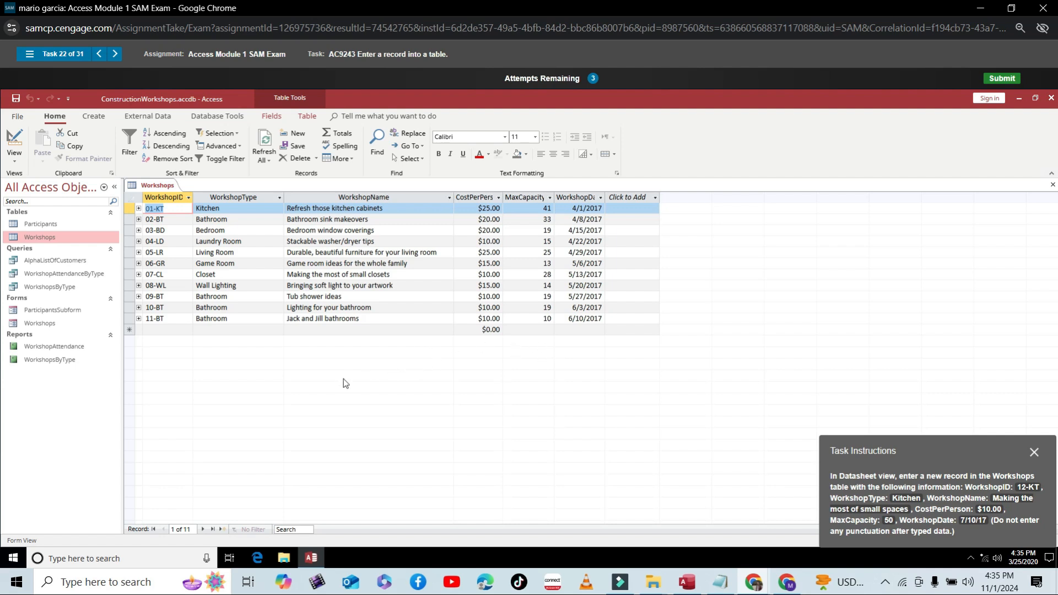
Step: Start a new Workshops record with WorkshopID 12-KT, WorkshopType Kitchen and WorkshopName Making the most of small spaces
left_click(159, 328)
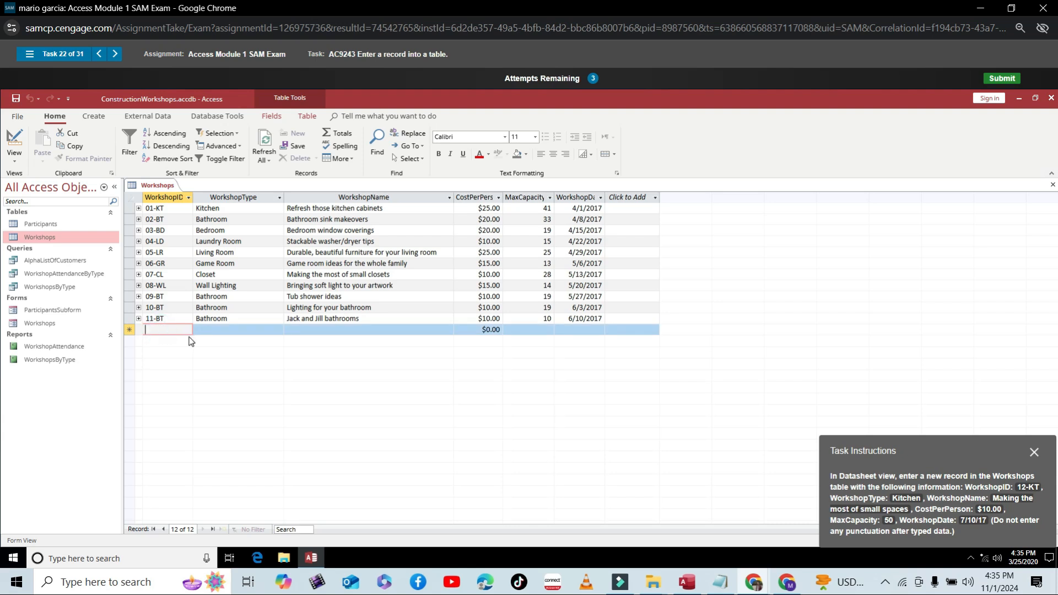
type("12-KT")
key("Tab")
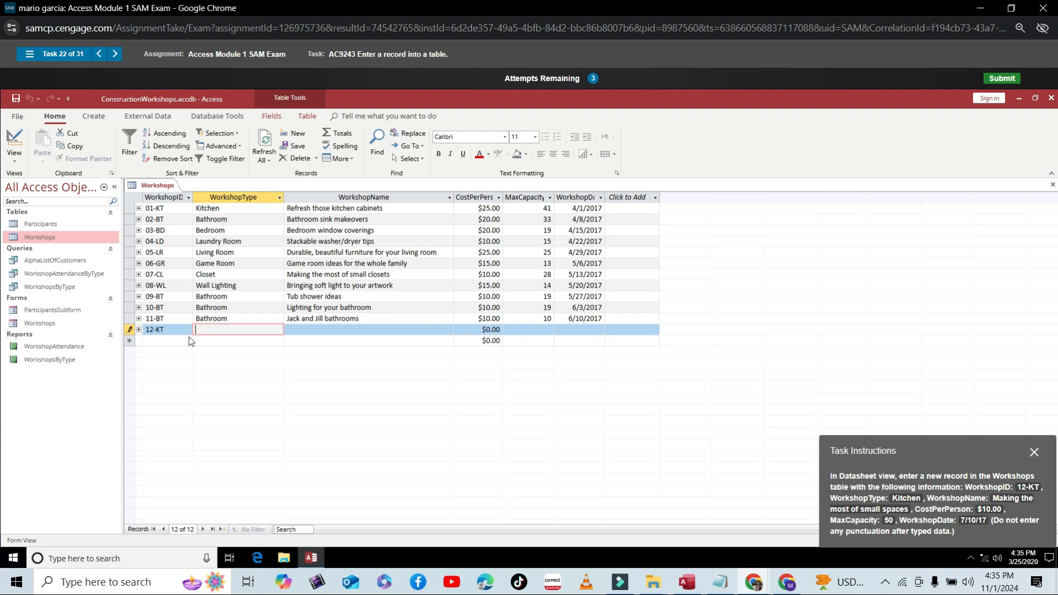
type("Kitchen")
key("Tab")
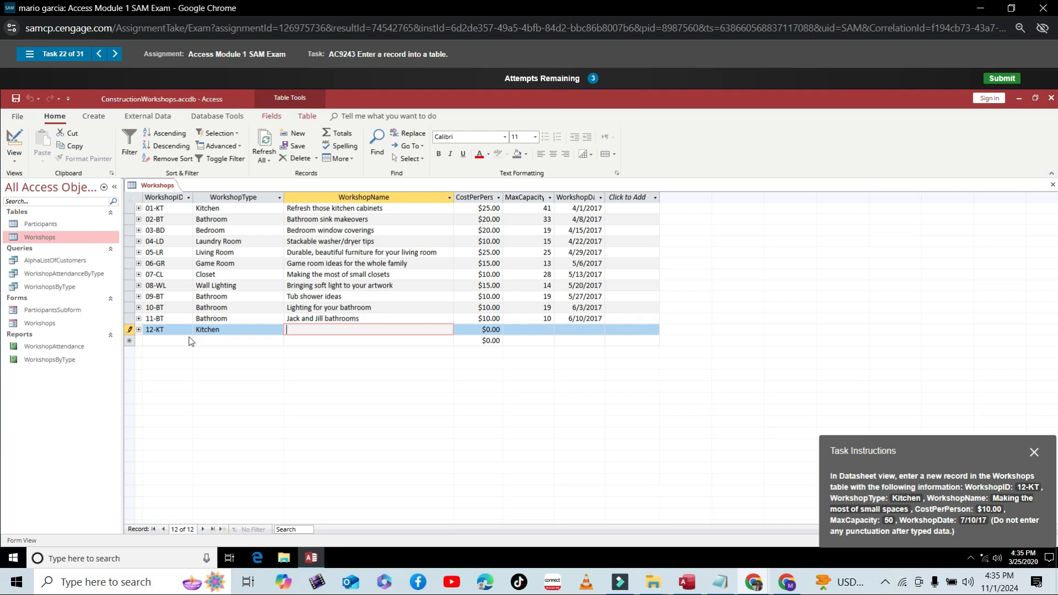
type("Making the most of small spaces")
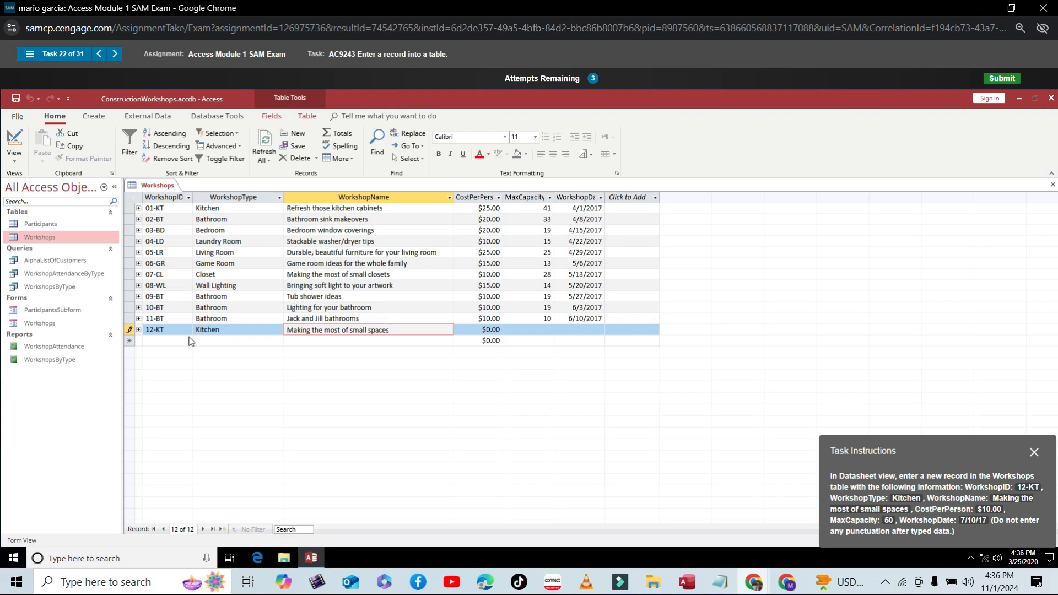
Step: Complete the 12-KT record with a CostPerPerson of 10, a MaxCapacity of 50 and the WorkshopDate 7/10/17
key("Tab")
type("10")
key("Tab")
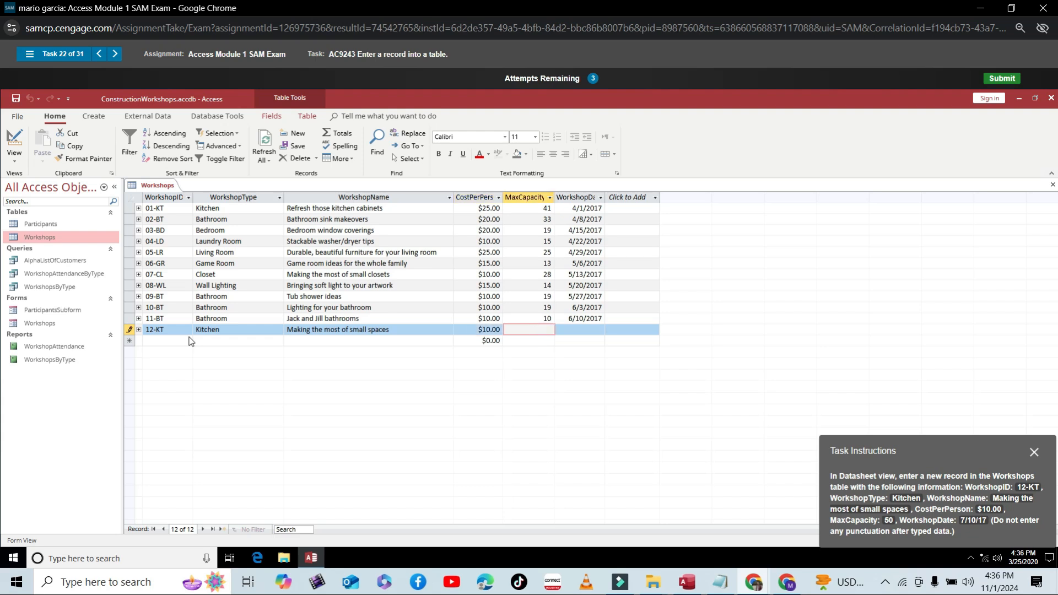
type("50")
key("Tab")
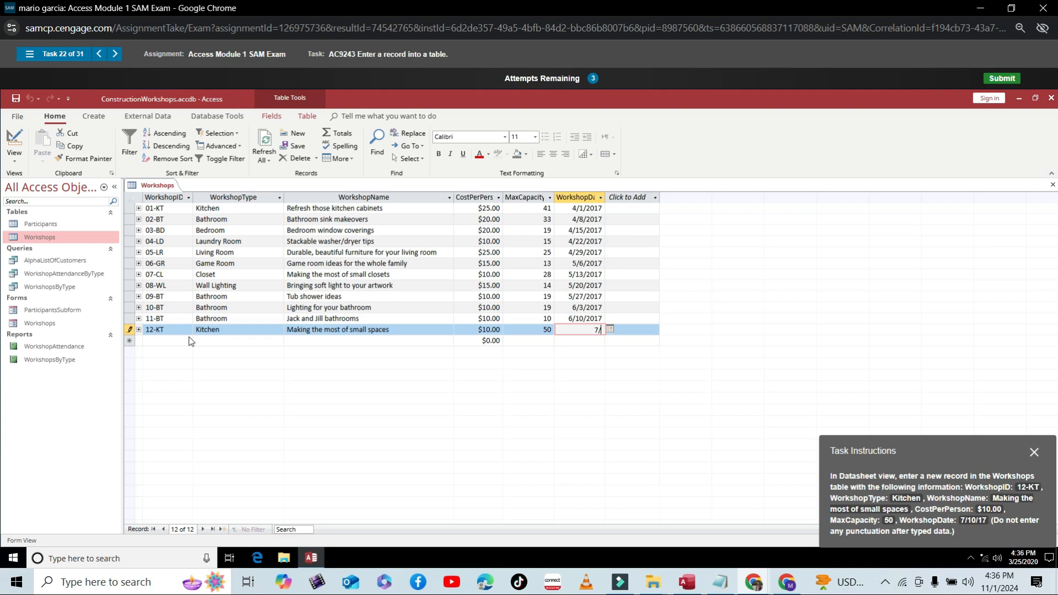
type("7/10/17")
key("Tab")
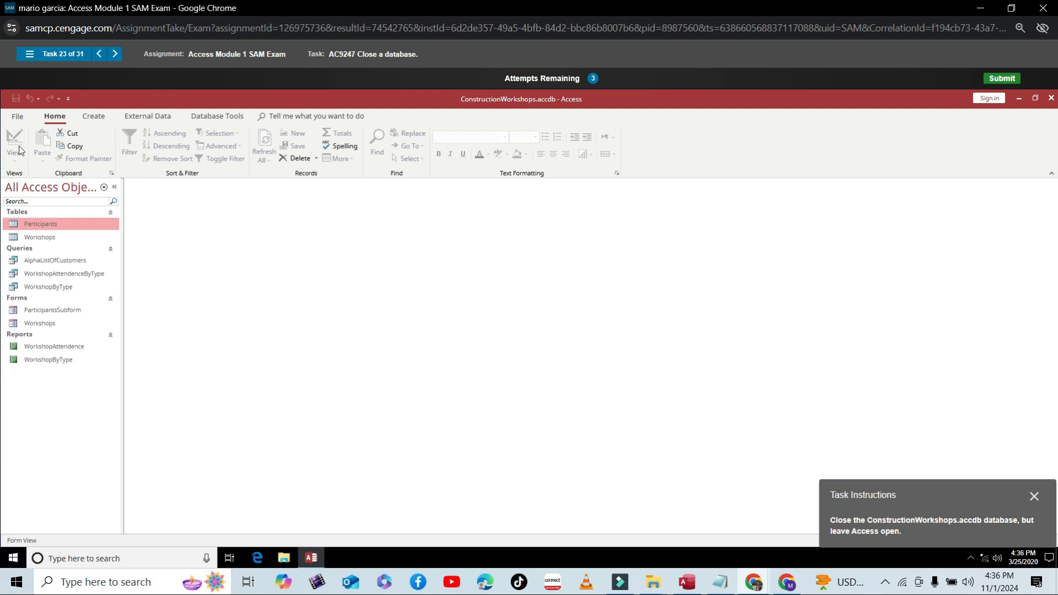
Step: Close the ConstructionWorkshops database while leaving Access open, and go to the last record of the ParticipantsEntry form in the following task
left_click(4, 117)
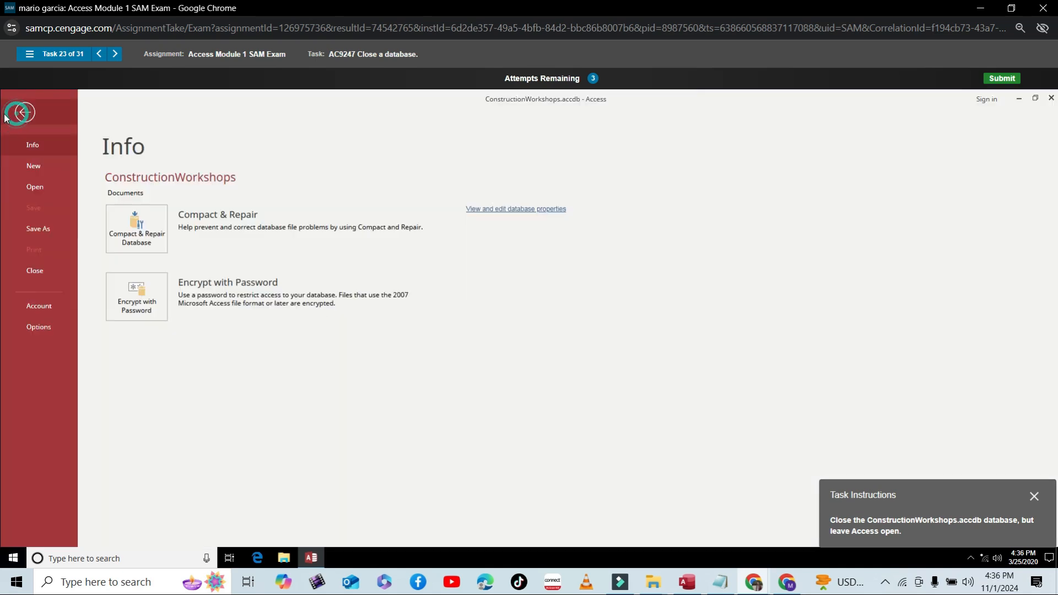
left_click(35, 270)
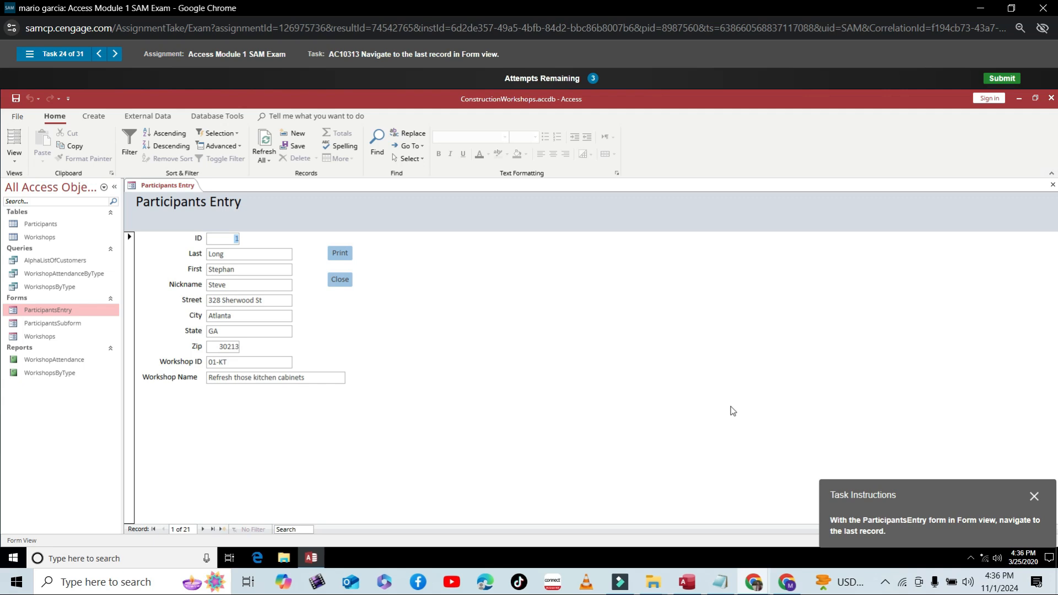
left_click(214, 528)
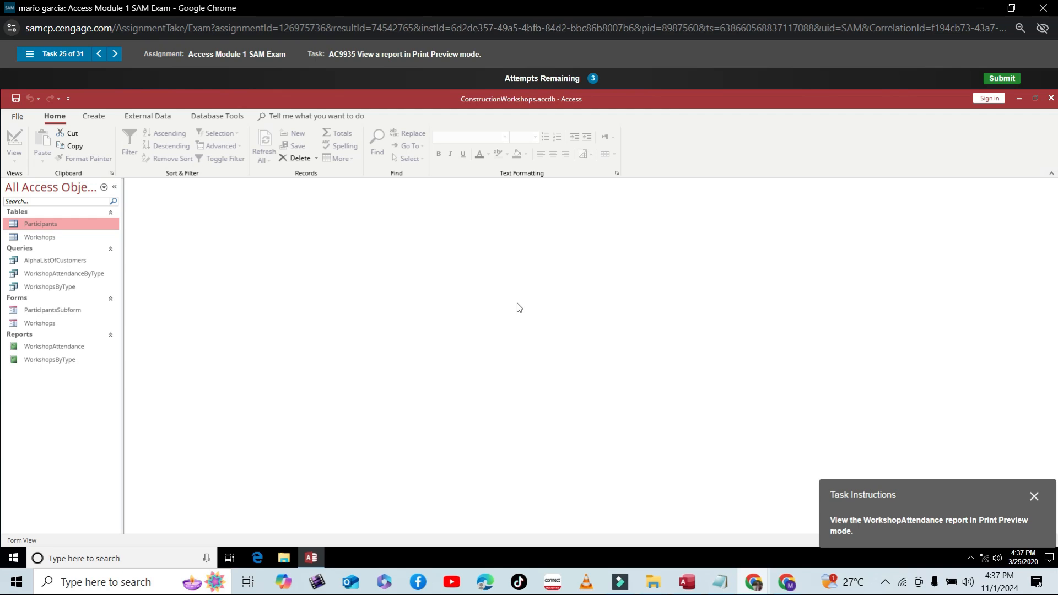
Step: Try to view the WorkshopAttendance report by opening it directly, and restart the task
left_click(17, 117)
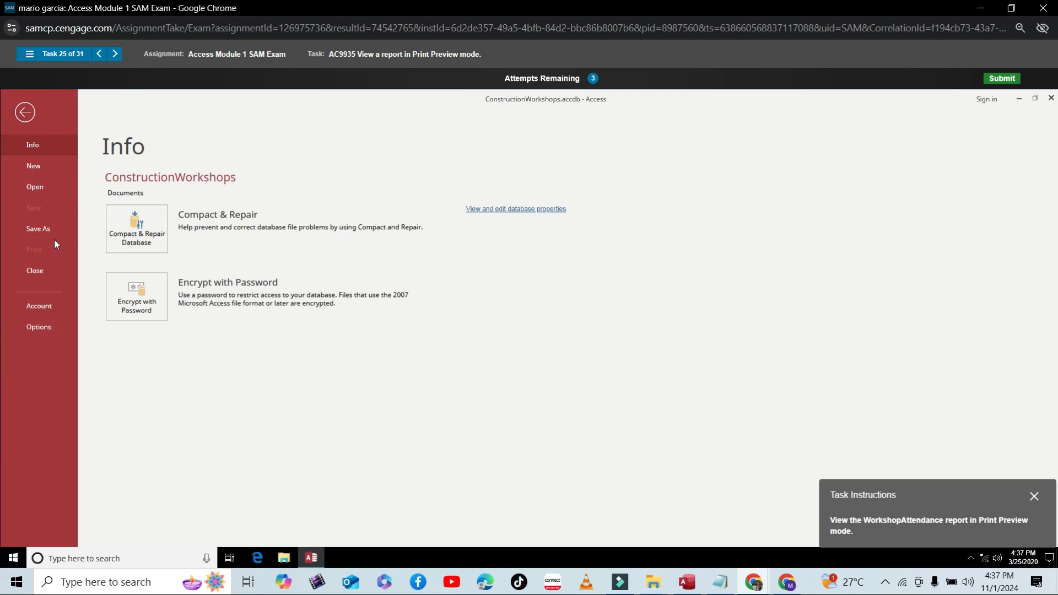
left_click(26, 114)
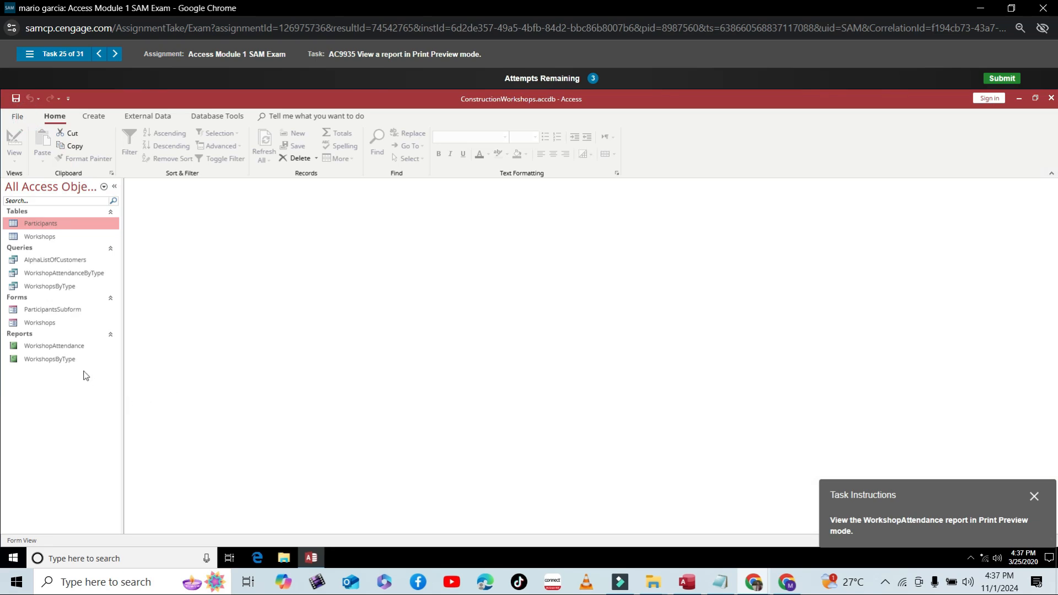
left_click(77, 345)
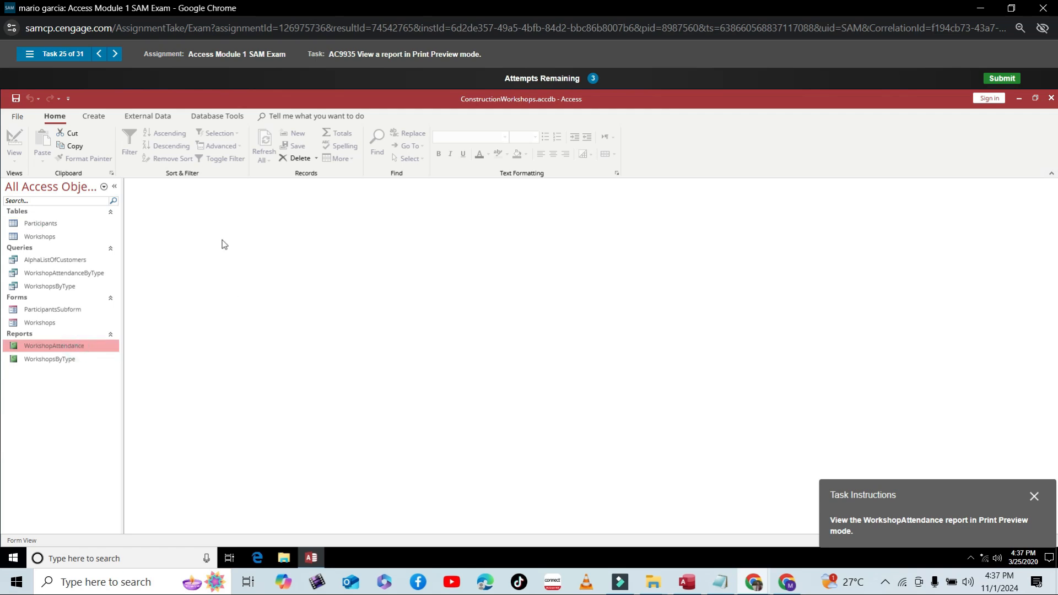
double_click(80, 345)
left_click(600, 268)
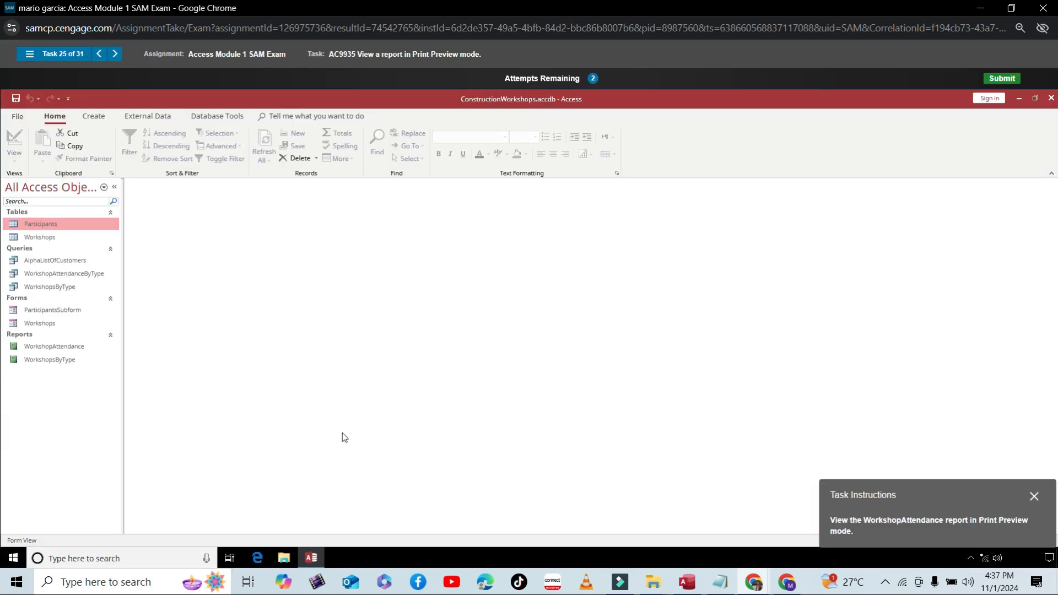
Step: Display the WorkshopAttendance report in Print Preview mode
right_click(60, 346)
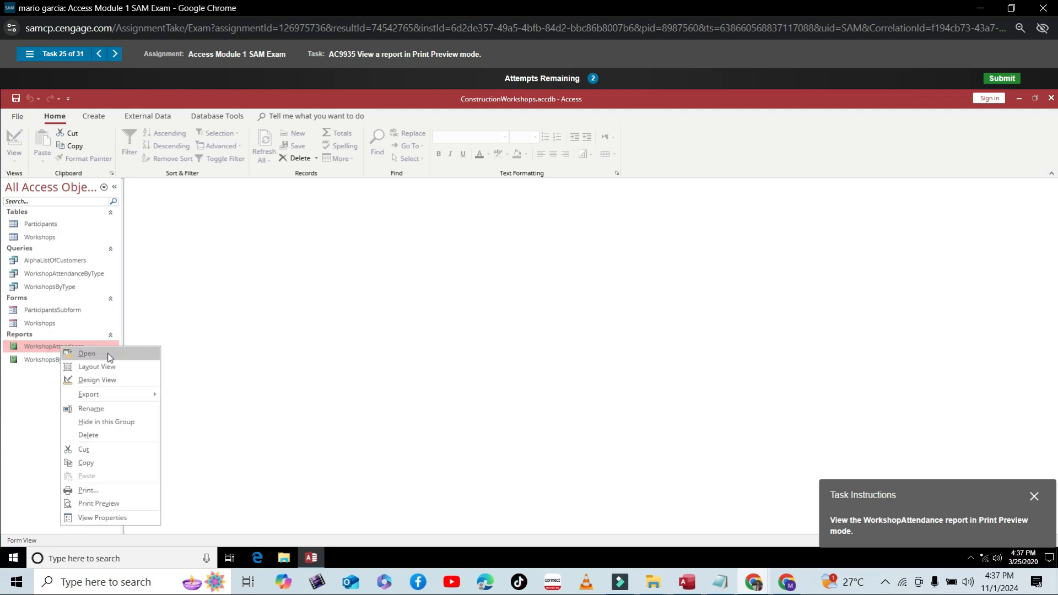
left_click(109, 502)
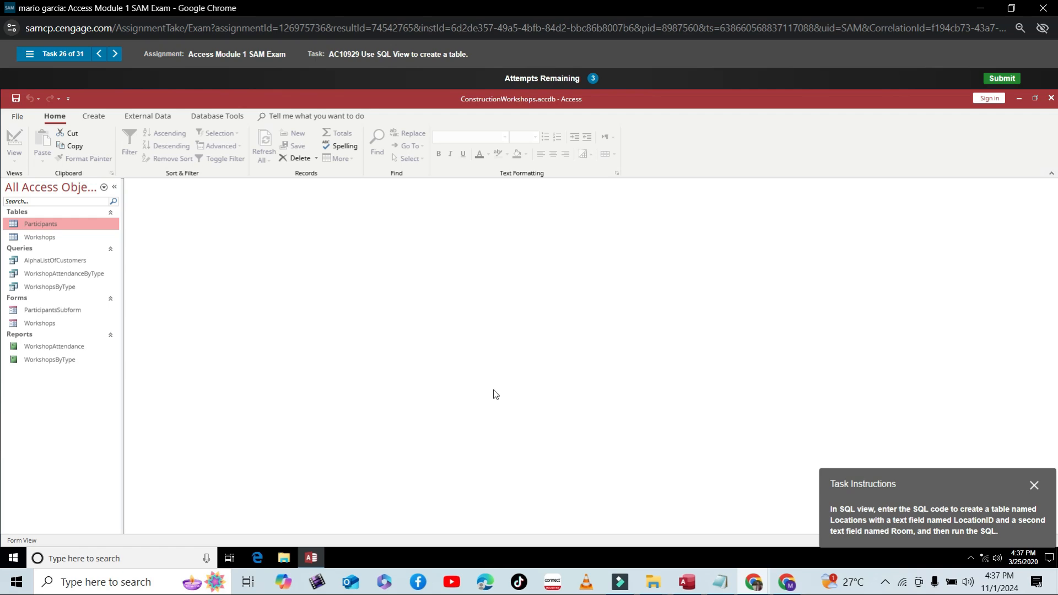
Step: Create a query in Design View without adding any tables, and switch it to SQL View
left_click(93, 116)
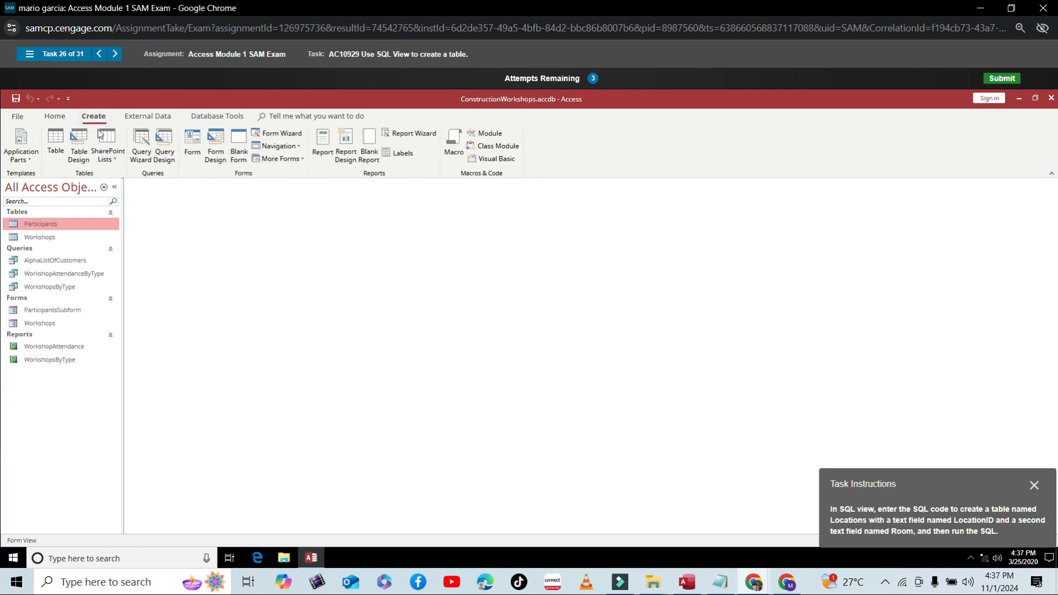
left_click(174, 159)
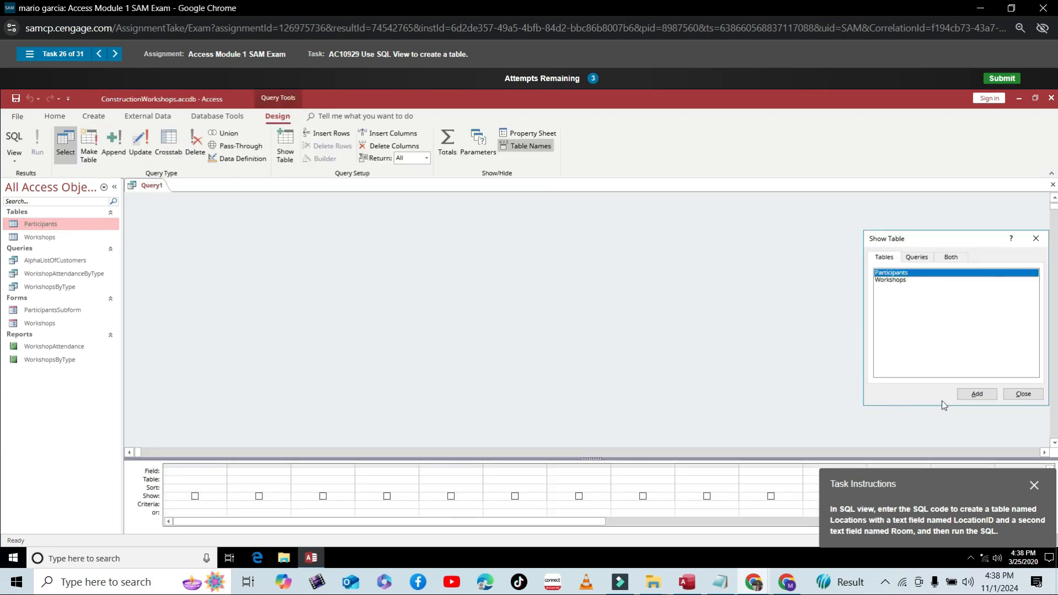
left_click(1022, 395)
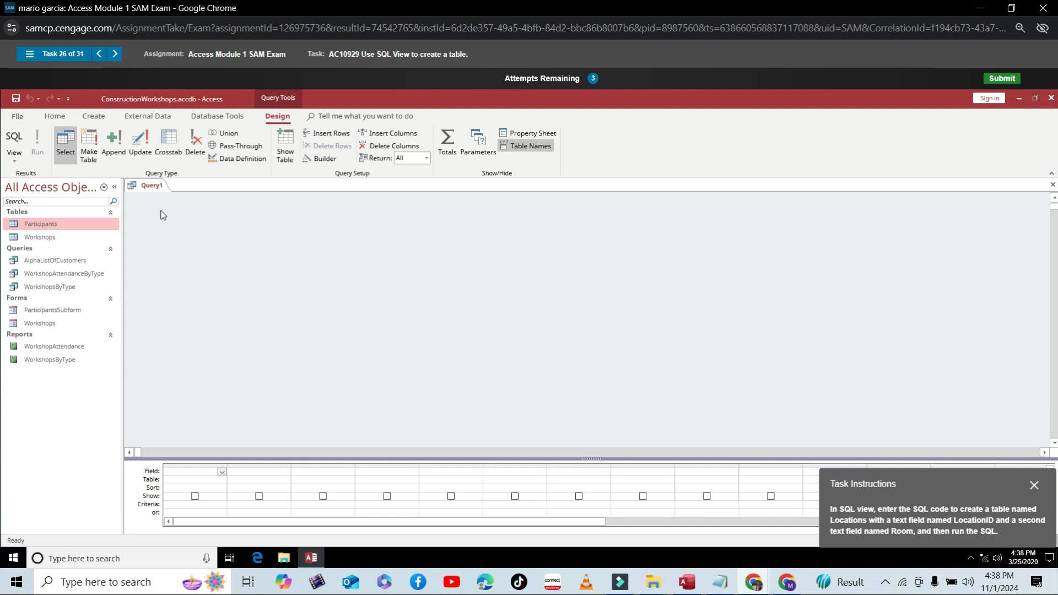
right_click(143, 186)
left_click(199, 247)
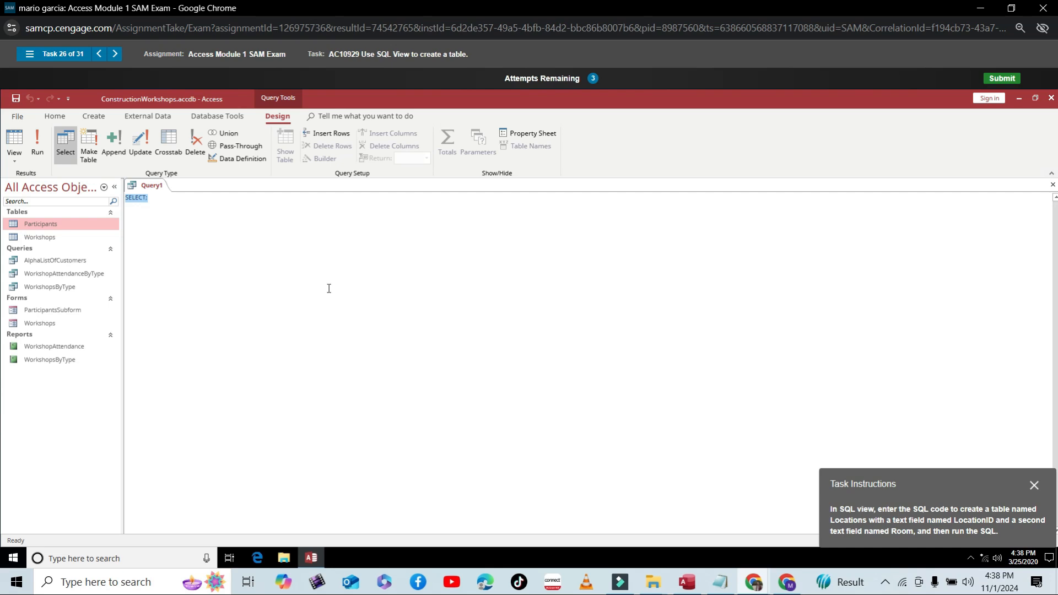
Step: Run the SQL statement "SELECT LocationID, Room From Locations;" in the query and continue to the next exam task
left_click(145, 198)
key("BackSpace")
type("Locations")
key("BackSpace")
key("BackSpace")
type("ID")
type(", Room From")
key("Delete")
type("Locations;")
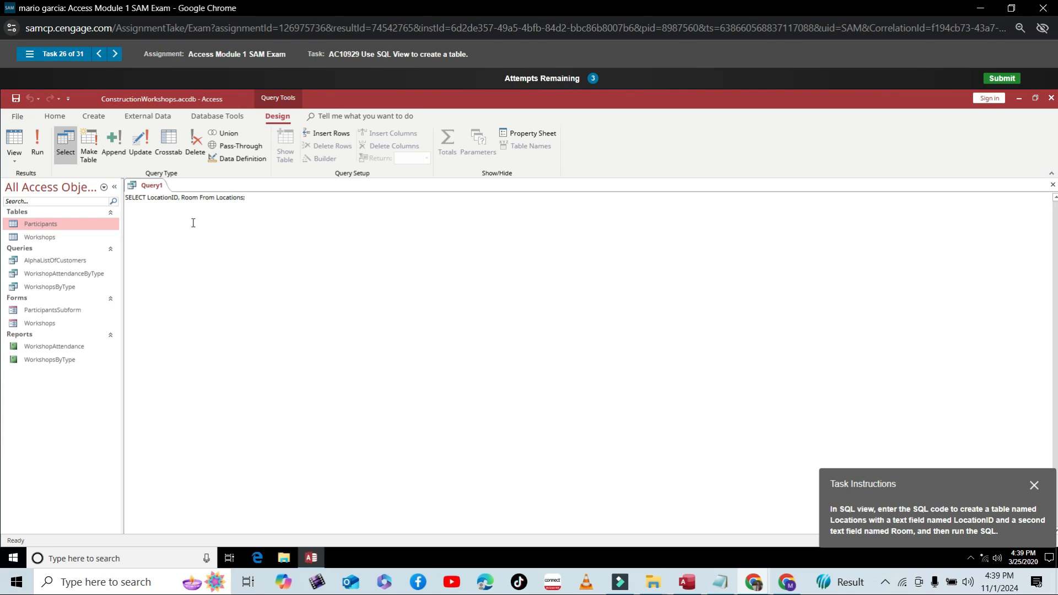
left_click(37, 144)
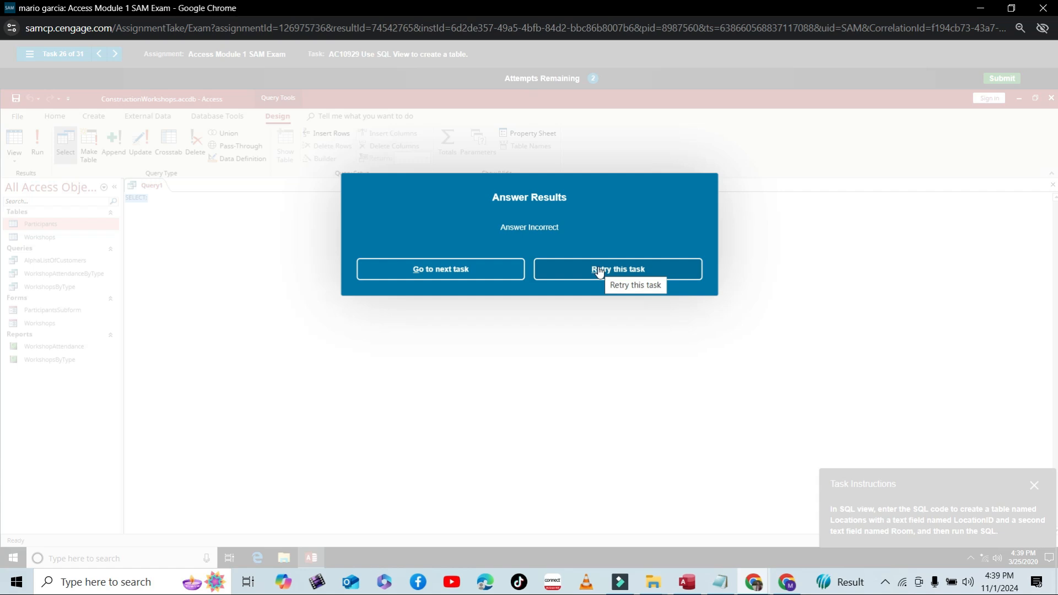
left_click(480, 272)
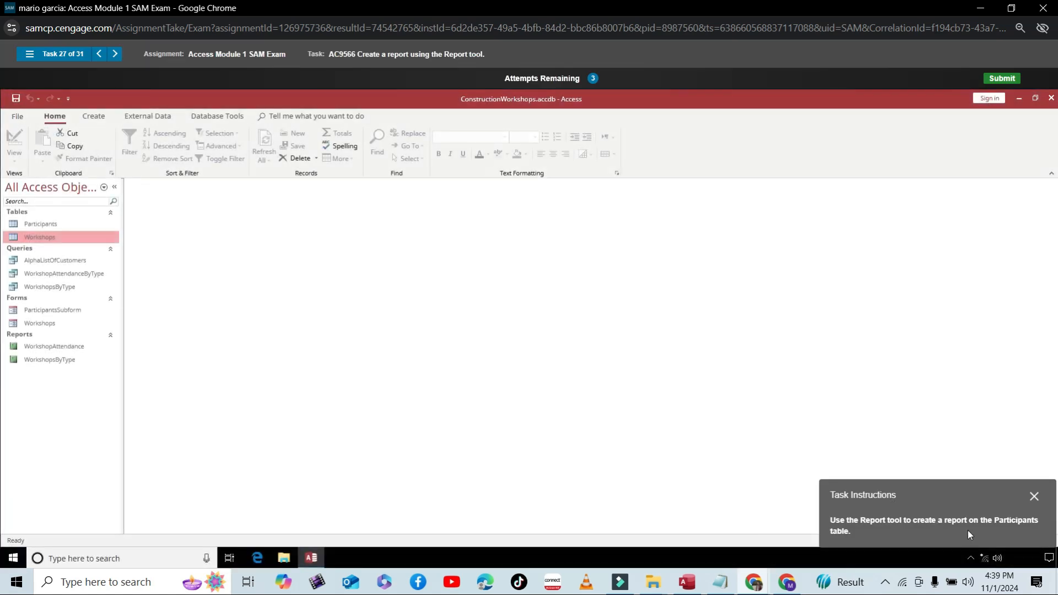
Step: Create a report based on the Participants table with the Report tool
left_click(58, 224)
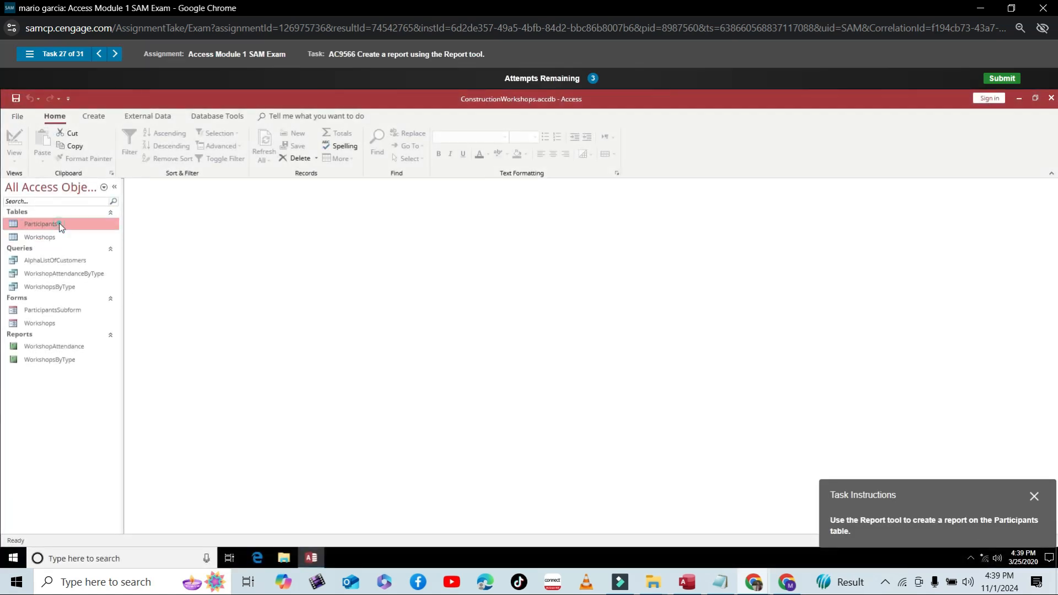
left_click(91, 117)
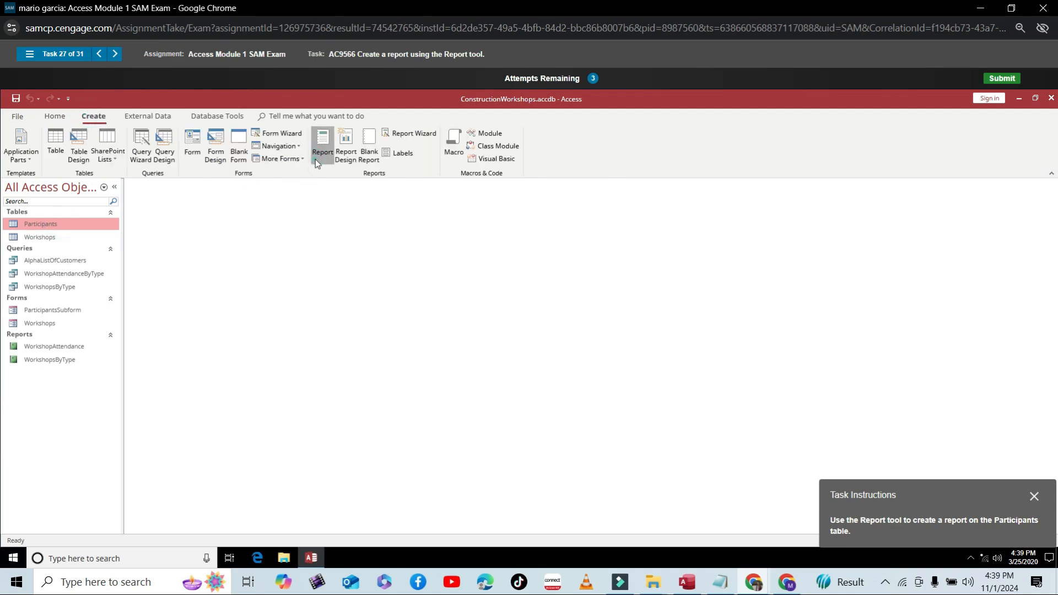
left_click(321, 146)
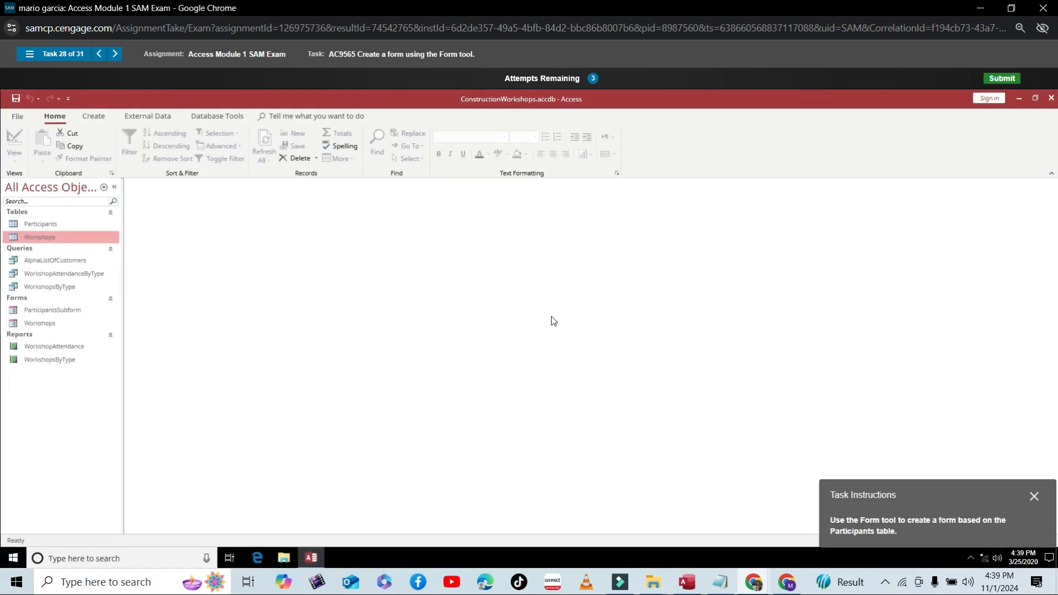
Step: Create a form based on the Participants table with the Form tool
left_click(64, 223)
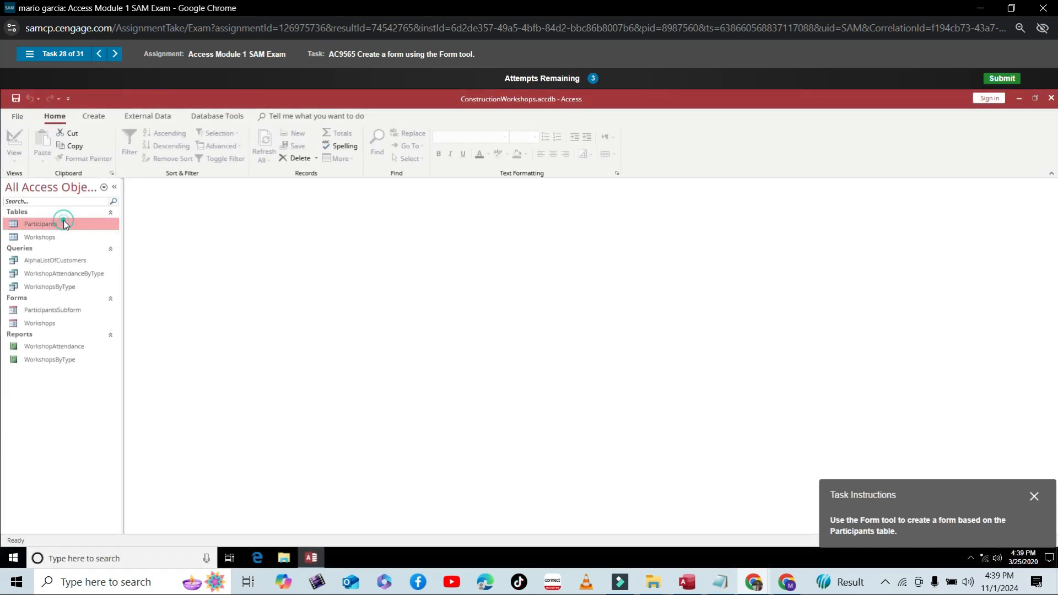
left_click(94, 116)
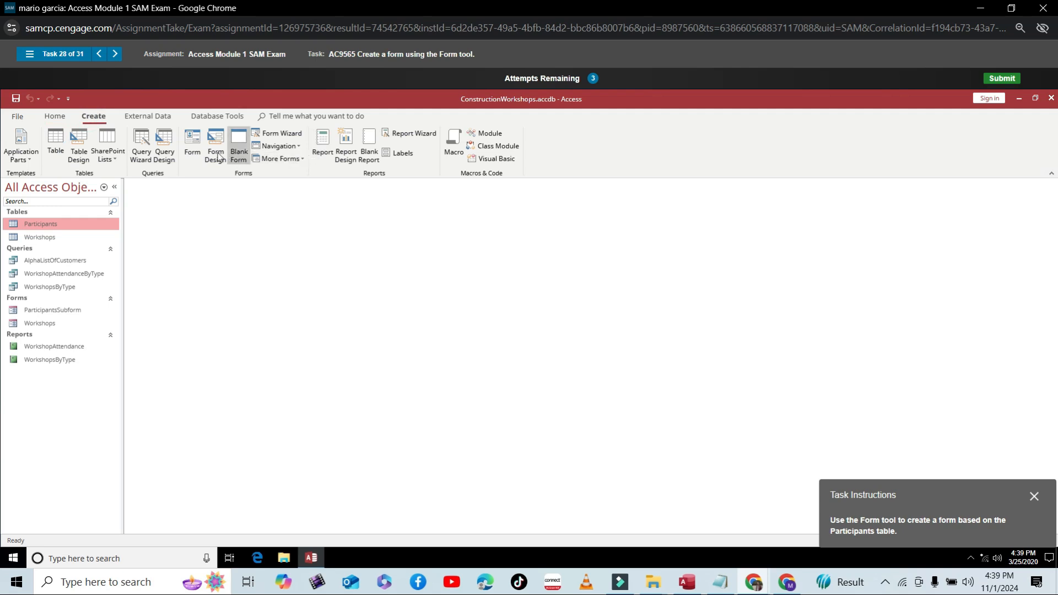
left_click(193, 142)
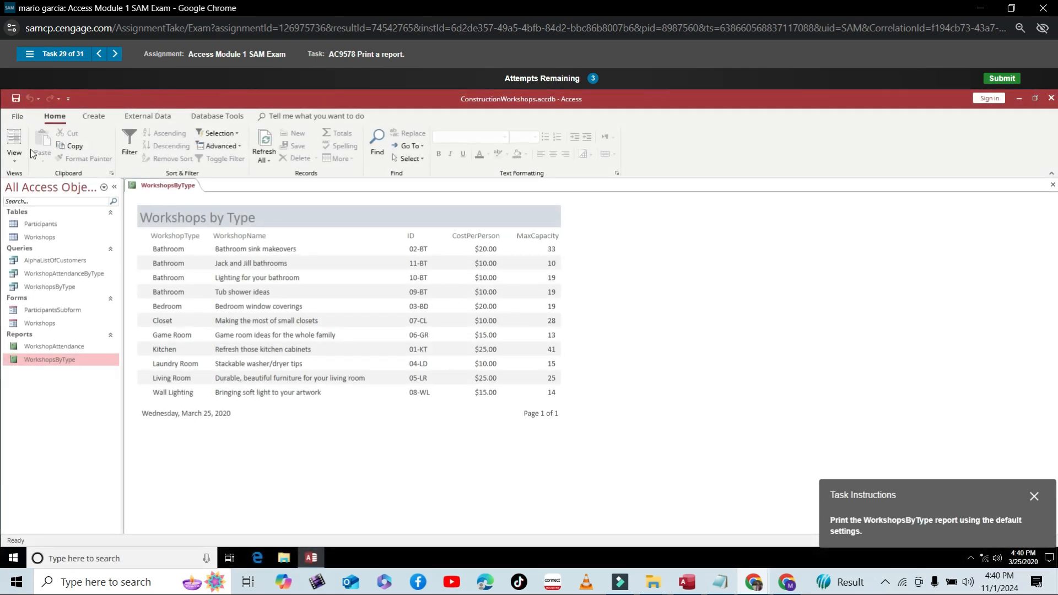
Step: Print the WorkshopsByType report with the default print settings
left_click(14, 120)
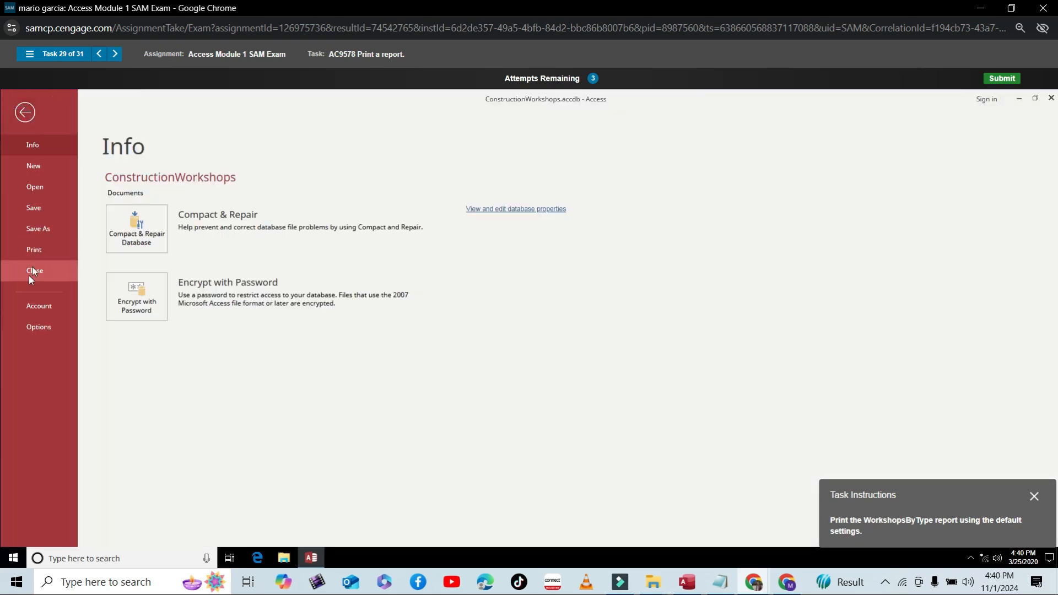
left_click(38, 252)
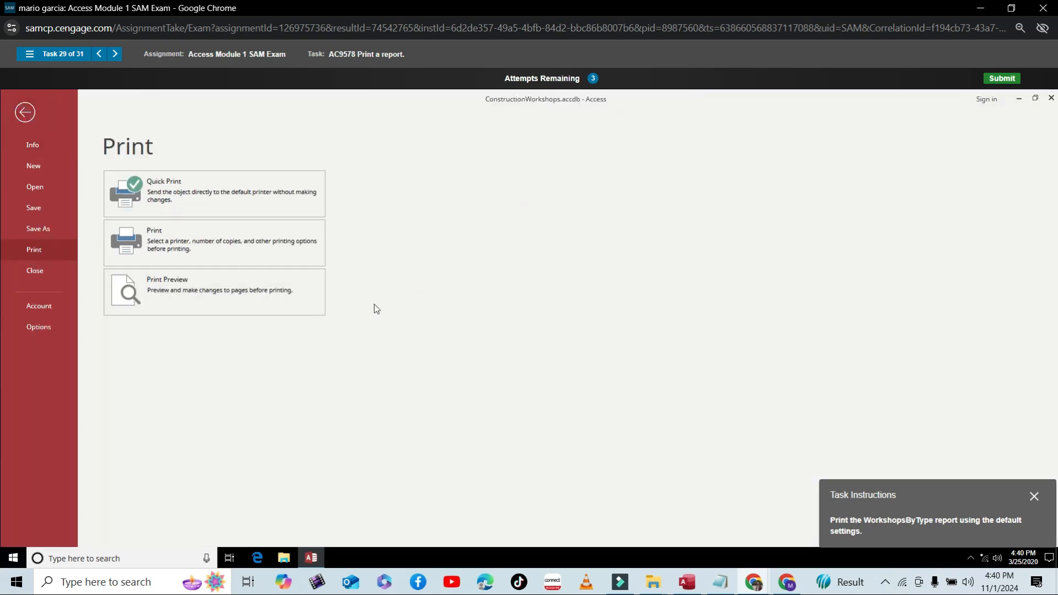
left_click(196, 243)
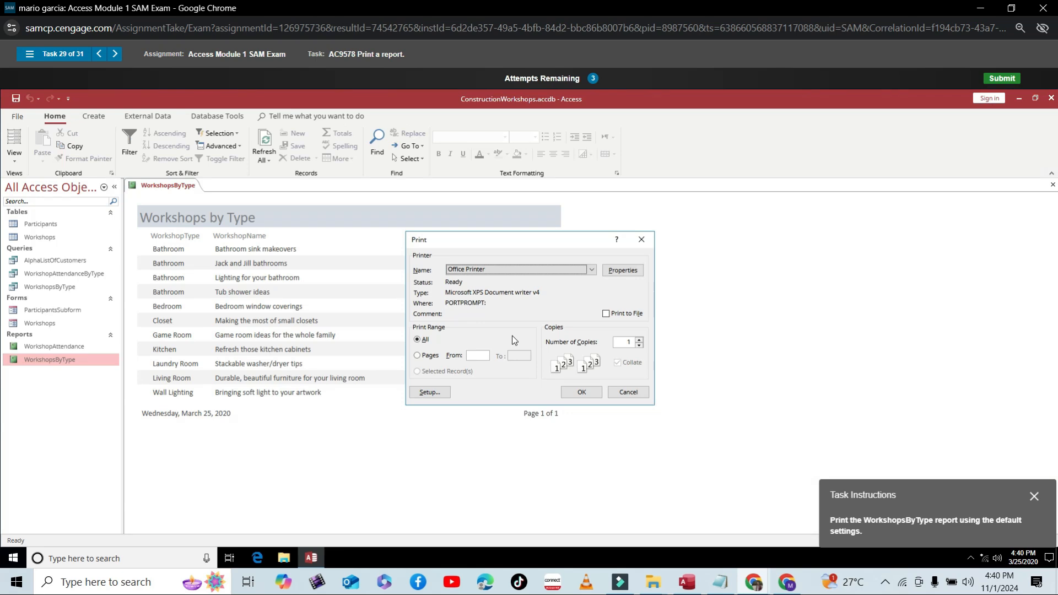
left_click(581, 394)
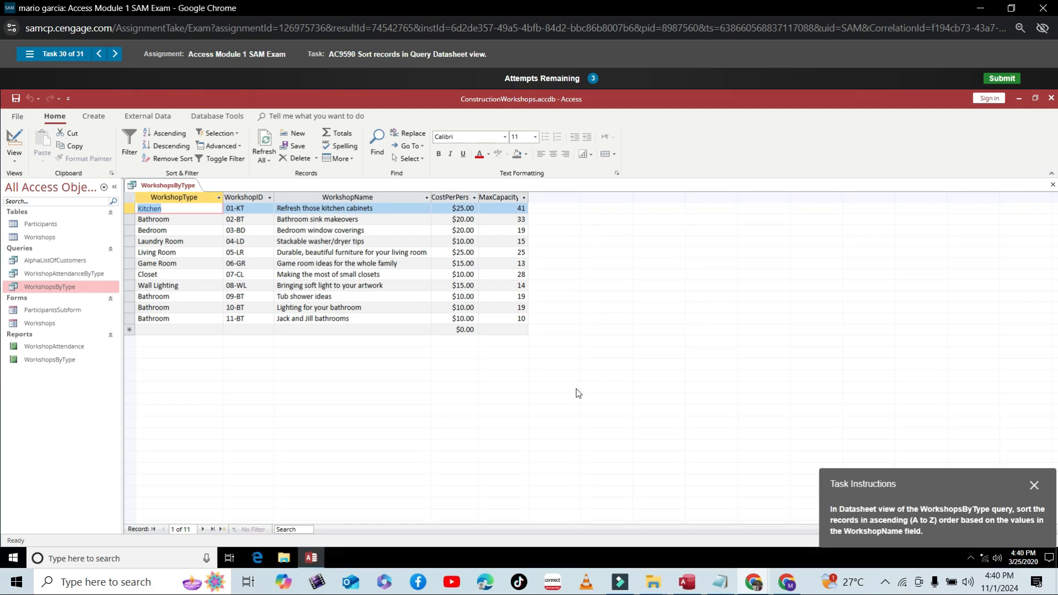
Step: Sort the WorkshopsByType query records in ascending (A to Z) order by the WorkshopName field
left_click(426, 197)
left_click(450, 210)
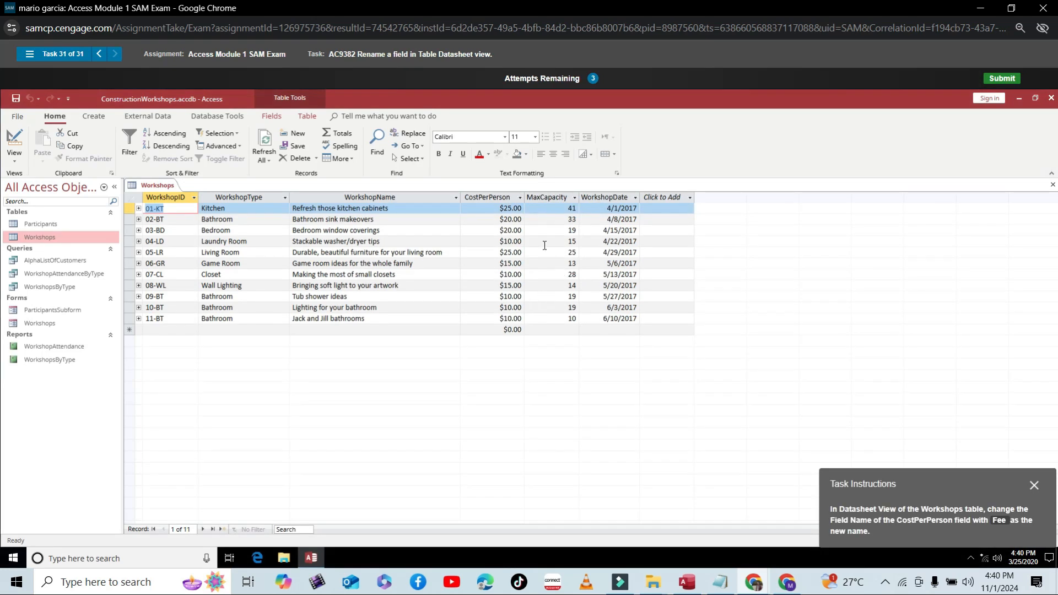
Step: Rename the CostPerPerson field of the Workshops table to Fee in Datasheet view
left_click(504, 196)
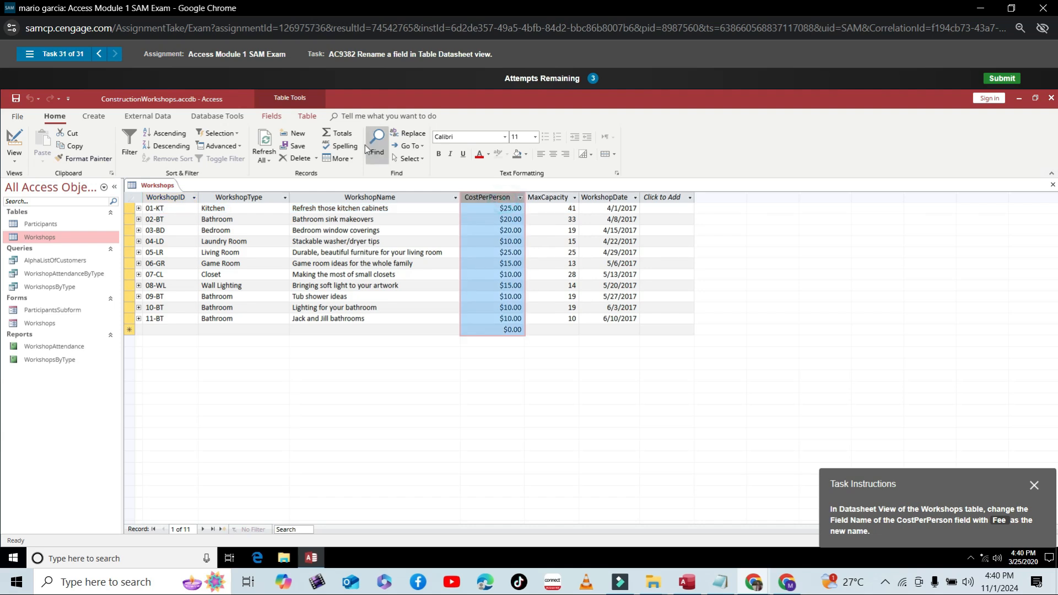
left_click(284, 117)
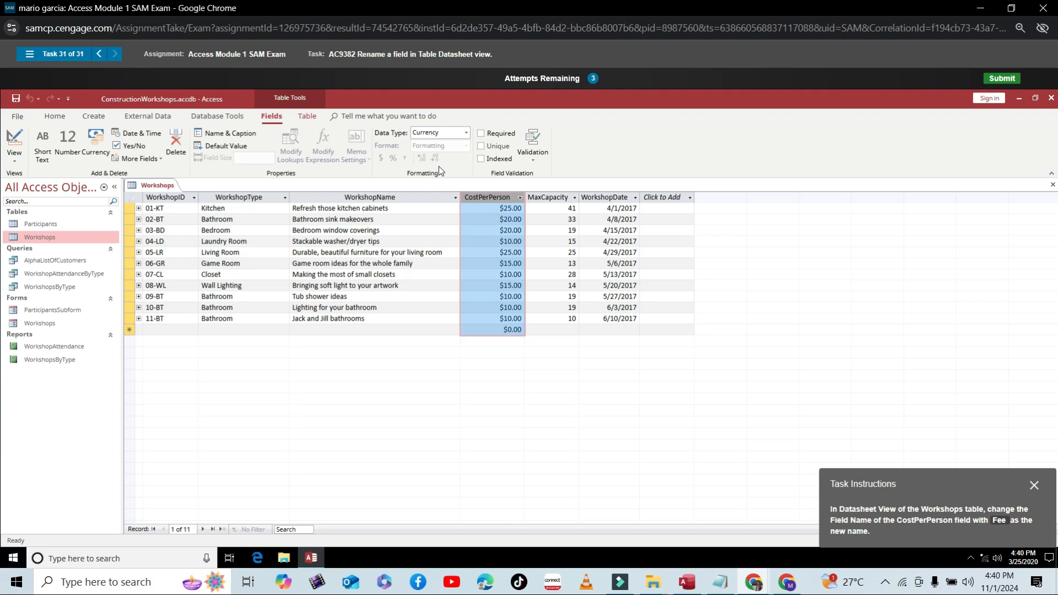
double_click(488, 194)
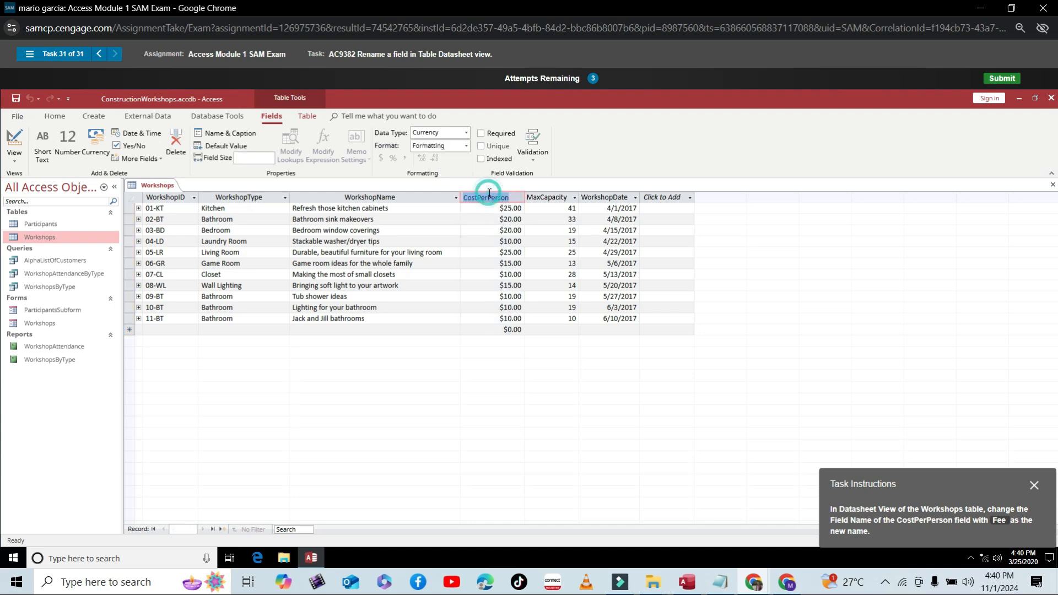
type("Fee")
key("Return")
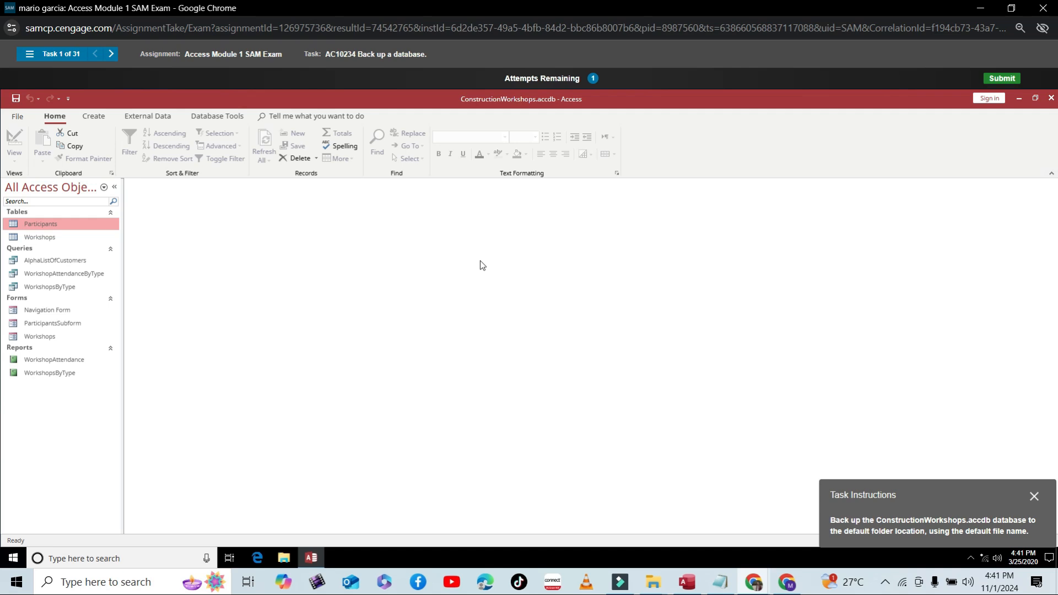
Step: Back up the database to the Documents folder, choosing ConstructionWorkshops.accdb as the file name
left_click(17, 116)
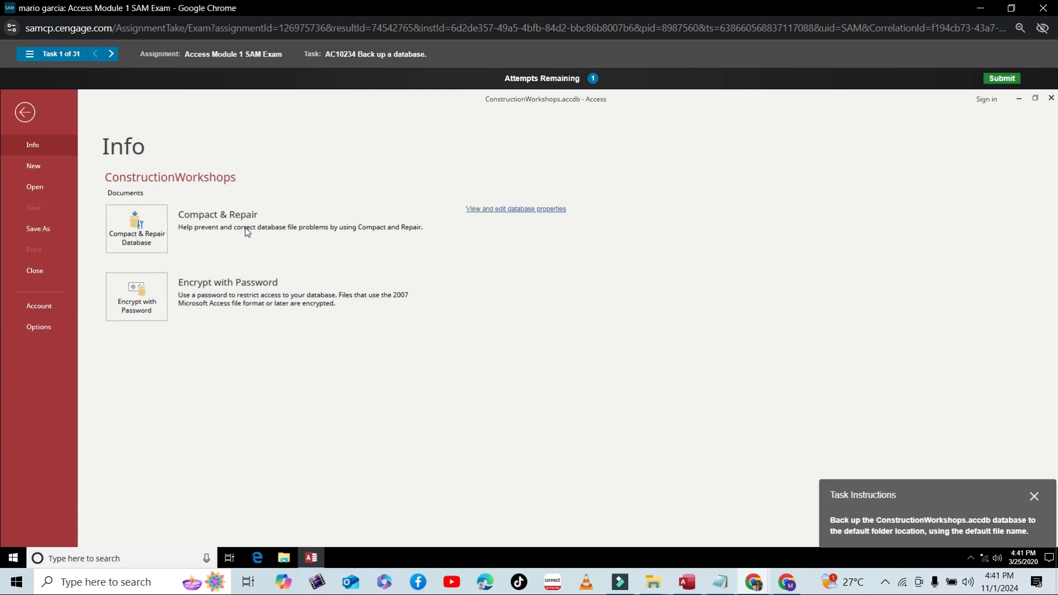
left_click(49, 230)
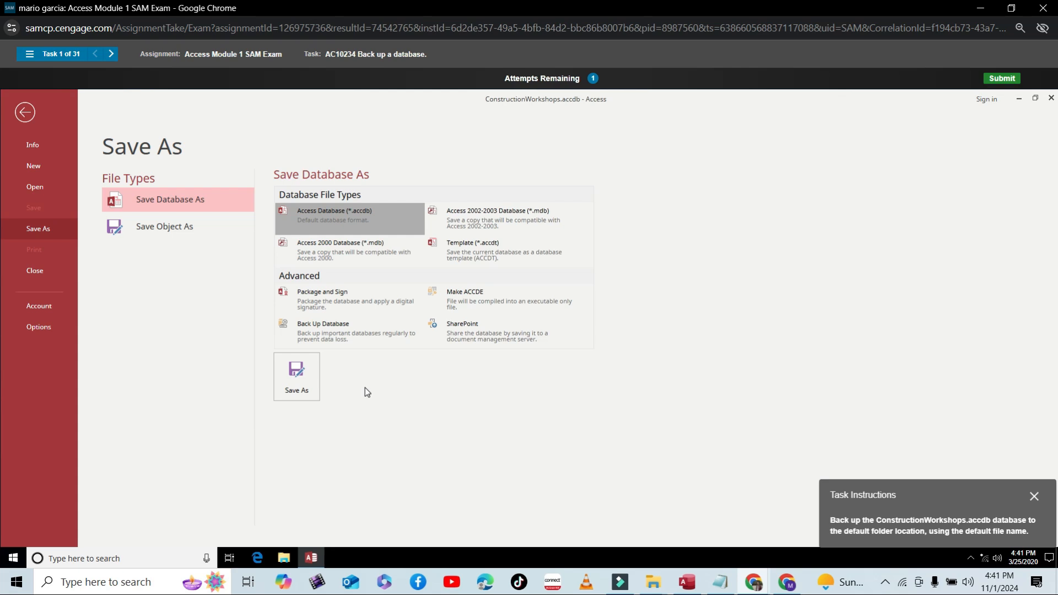
left_click(326, 336)
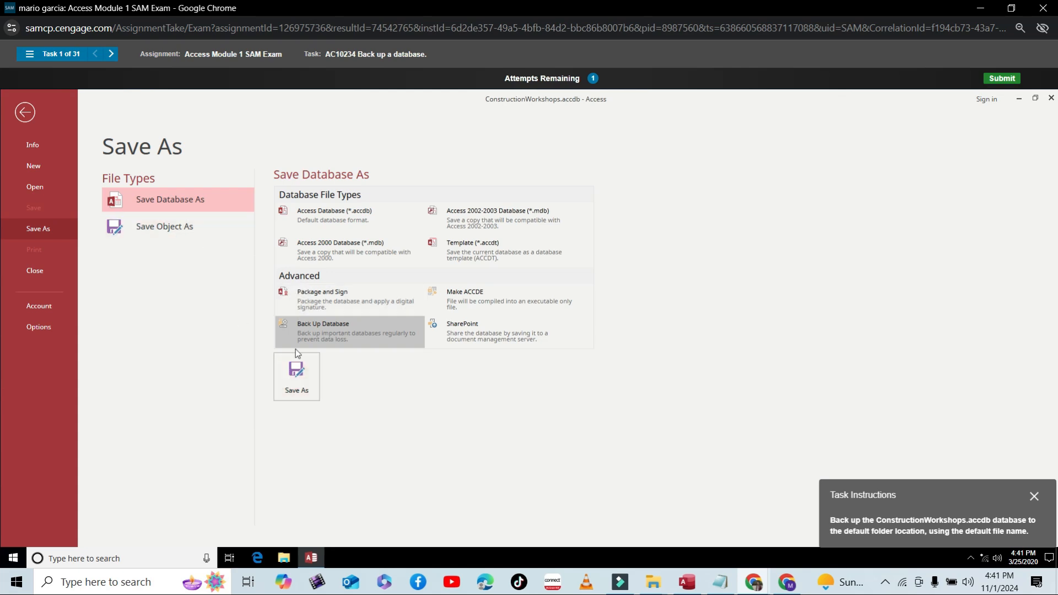
left_click(296, 379)
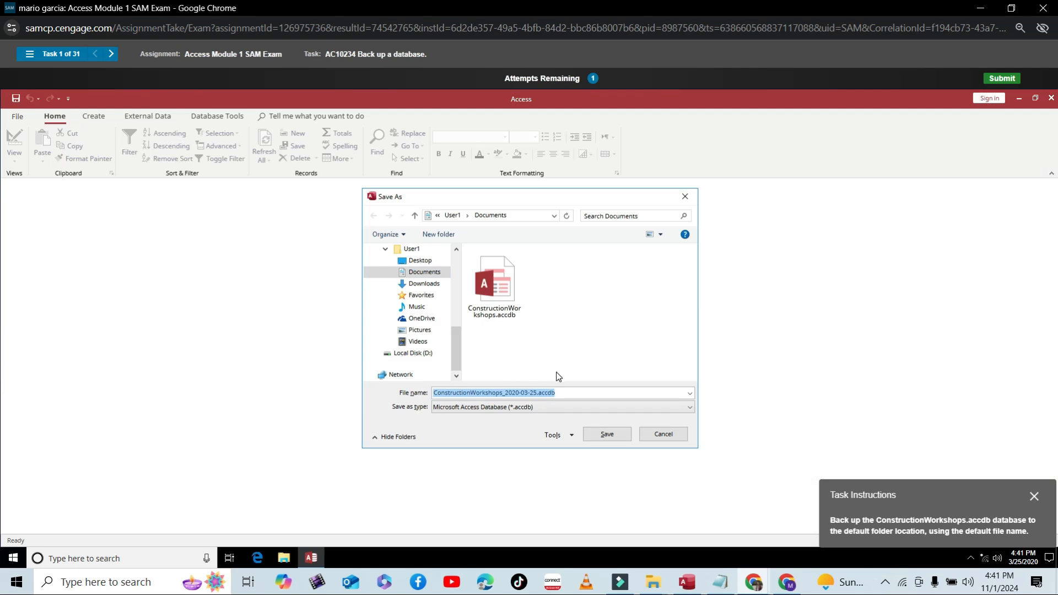
left_click(493, 302)
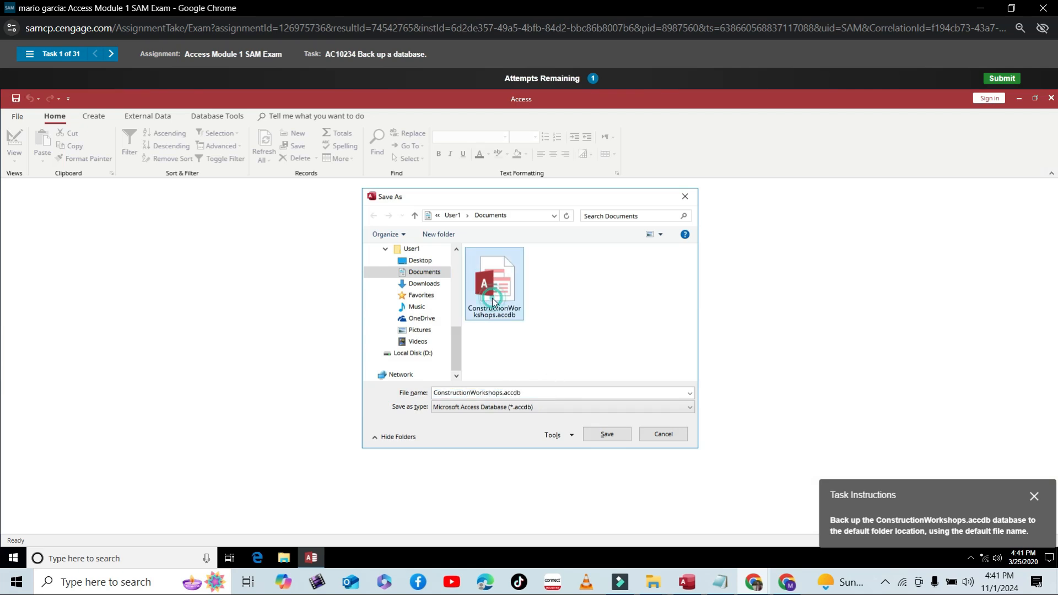
left_click(606, 434)
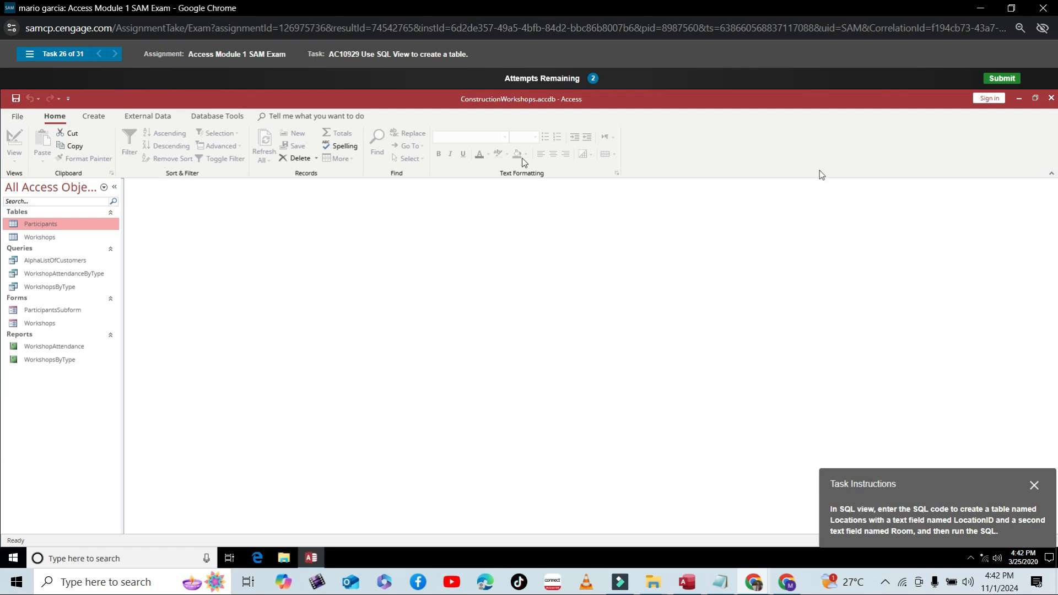
Step: Submit the exam and review the total, correct and incorrect answer lines in the results summary
left_click(999, 81)
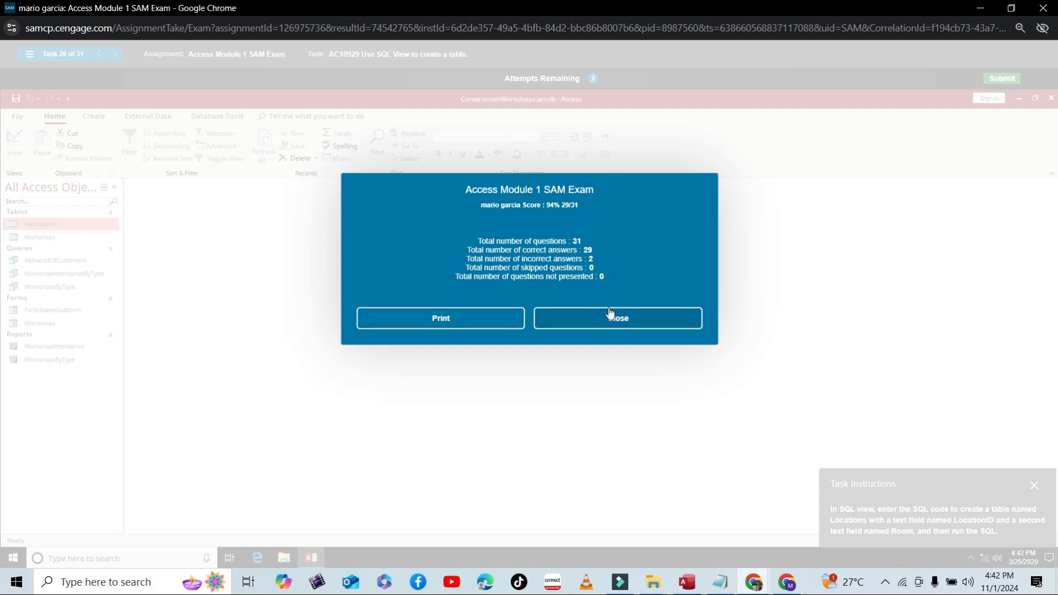
left_click_drag(482, 236, 615, 250)
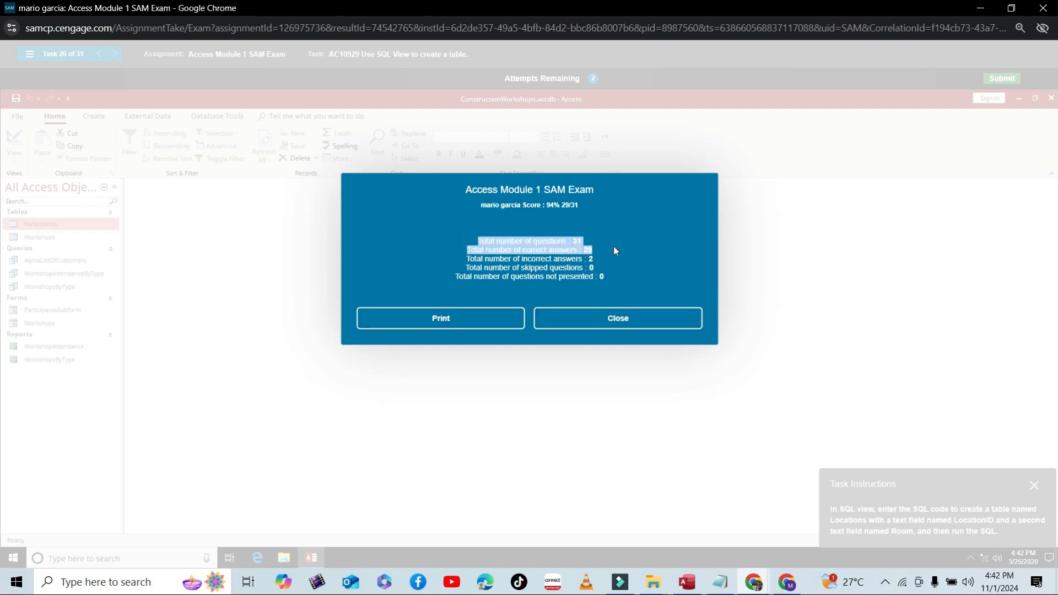
left_click(585, 242)
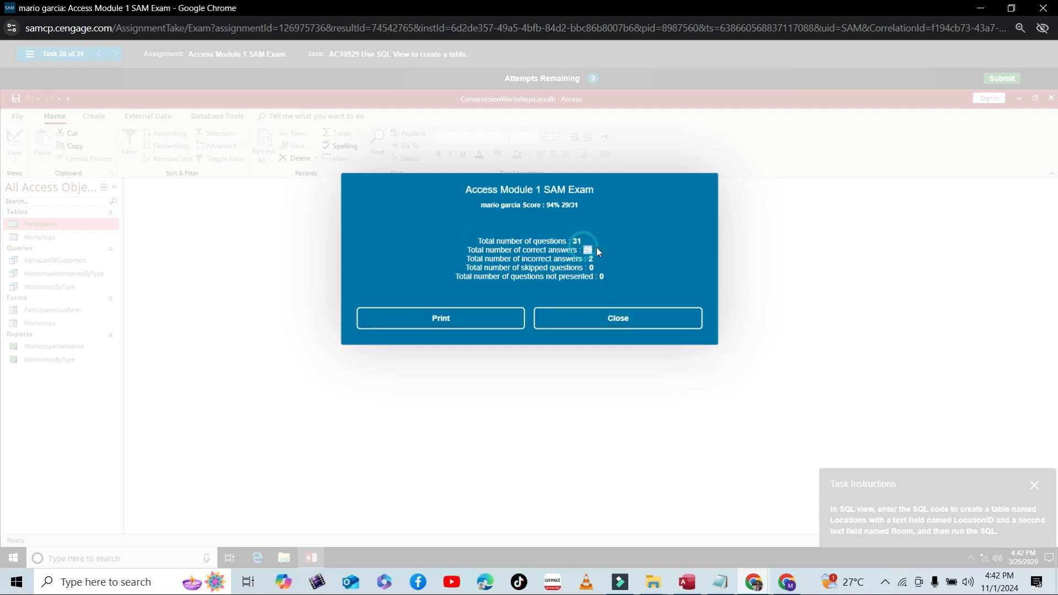
left_click(466, 252)
left_click_drag(467, 252, 594, 252)
left_click(599, 252)
left_click(587, 259)
left_click_drag(469, 259, 609, 260)
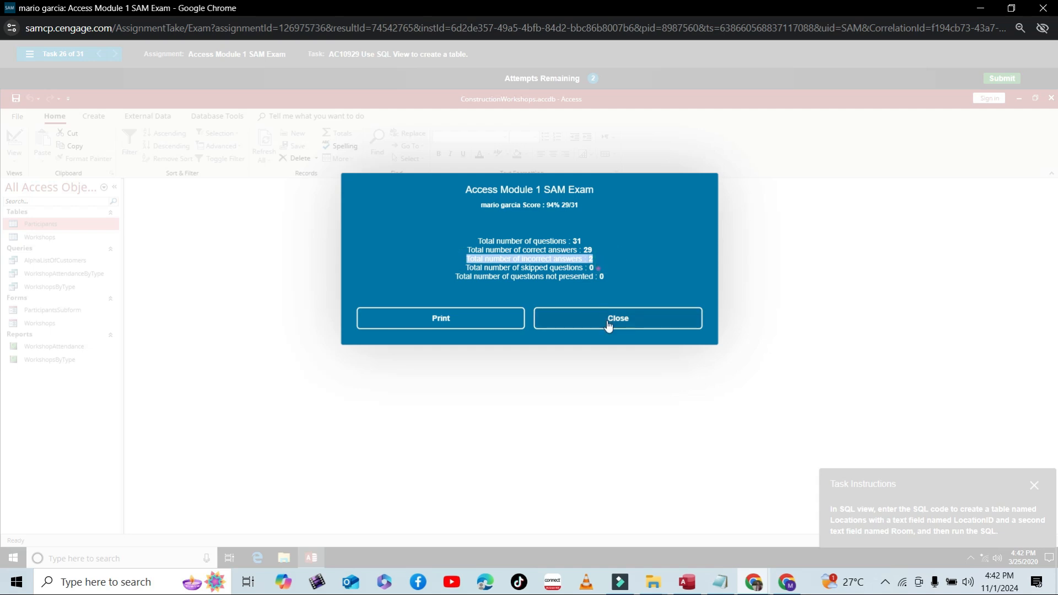
left_click(491, 326)
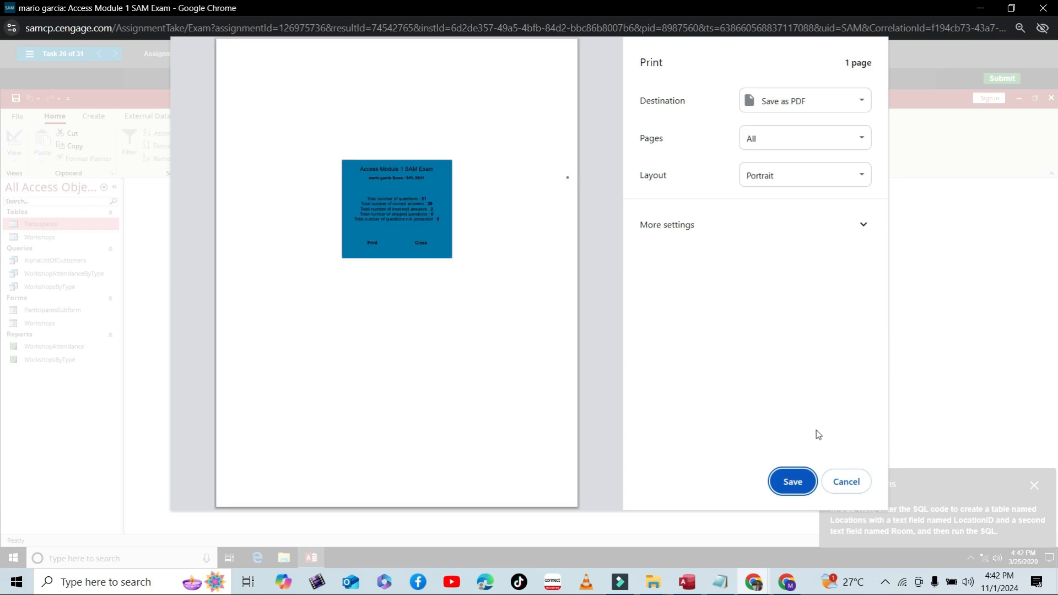
left_click(860, 474)
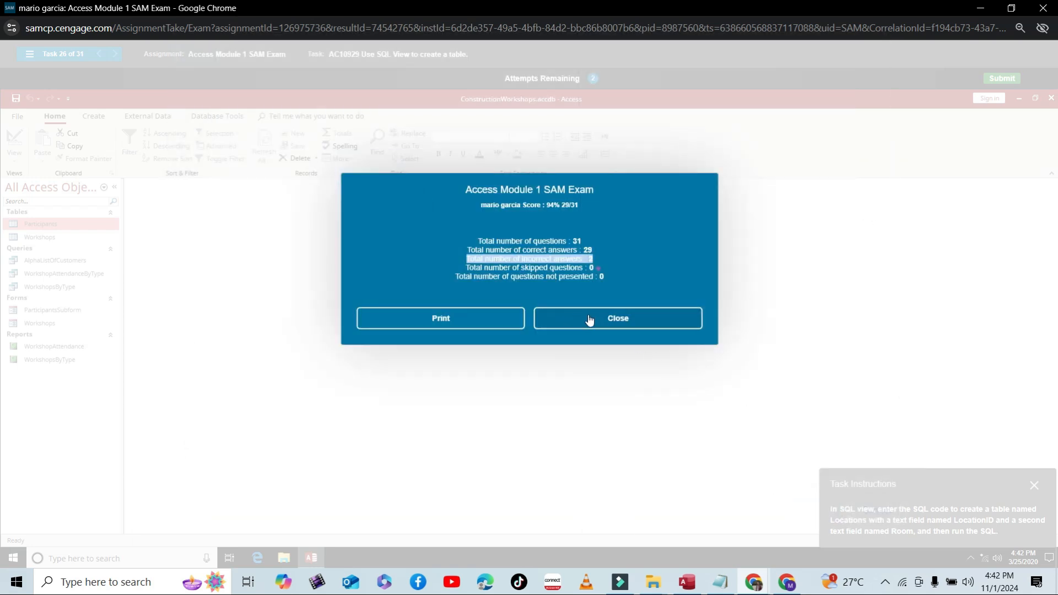
left_click(627, 369)
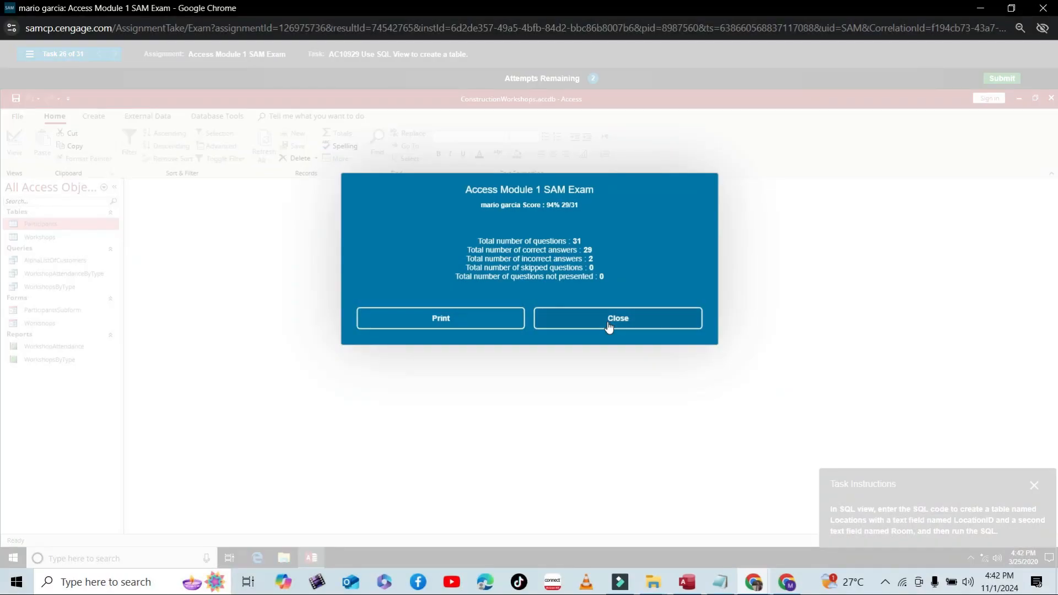
Step: Examine the exam title and the score line at the head of the results summary
left_click_drag(611, 191, 469, 189)
right_click(473, 190)
left_click(516, 206)
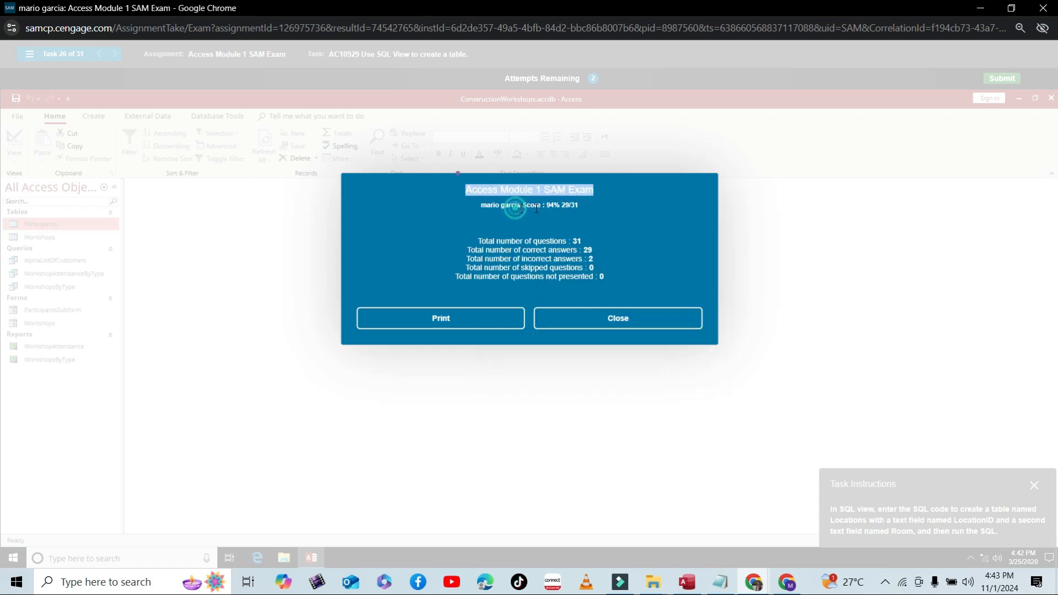
left_click(591, 204)
left_click_drag(546, 206, 581, 204)
left_click(586, 208)
Step: Close the results summary, acknowledge the assignment submission, and exit the exam page to the course activity list
left_click(633, 323)
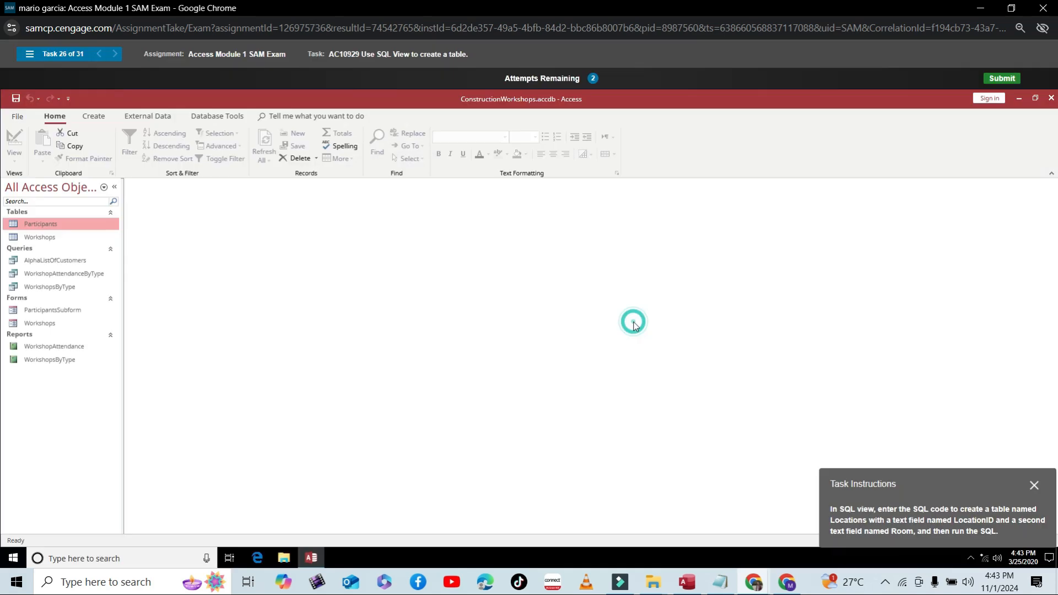
left_click(1005, 127)
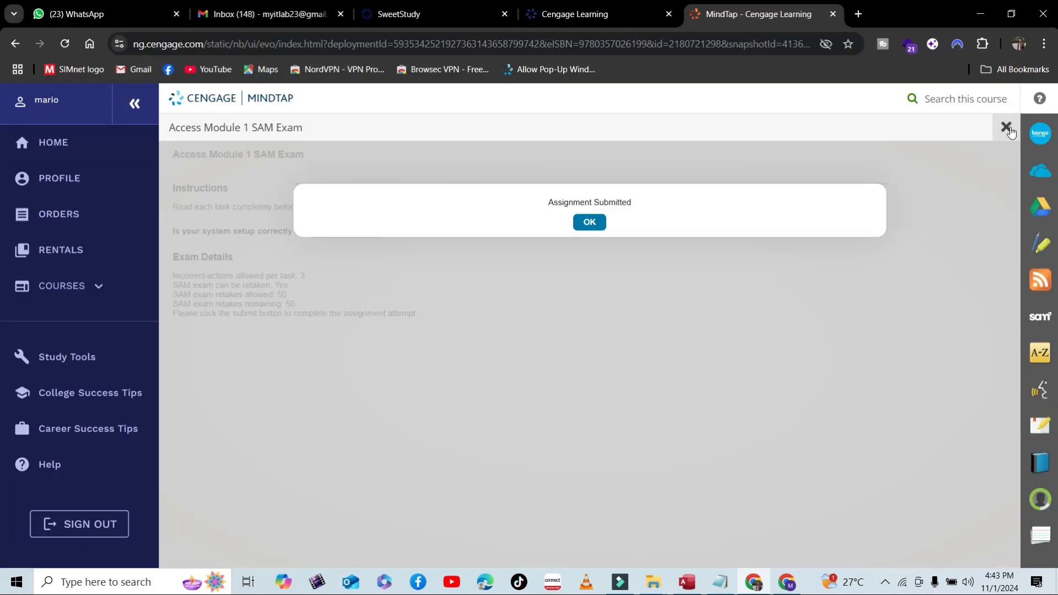
left_click(589, 222)
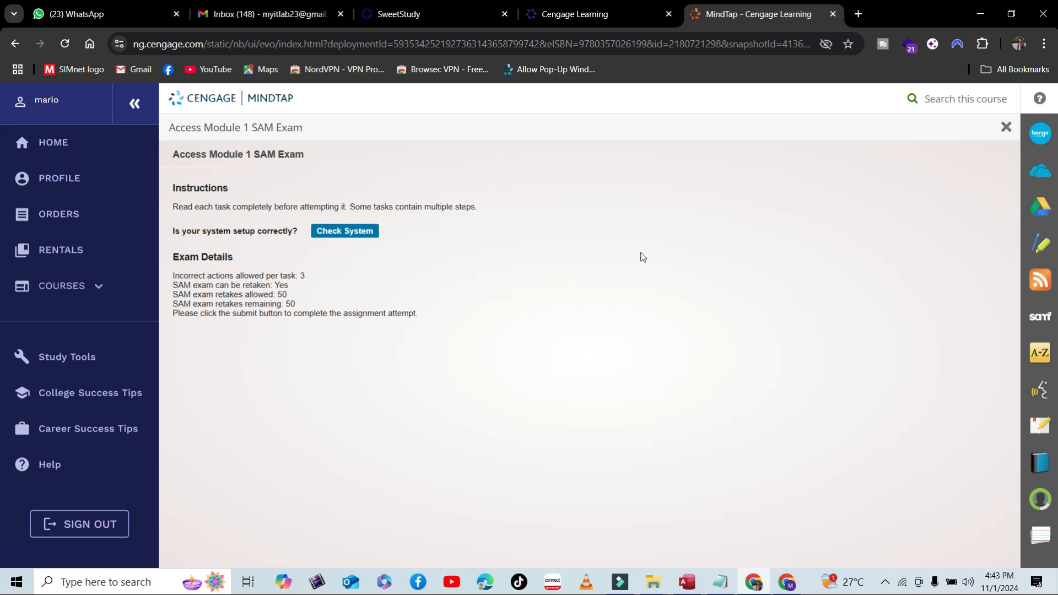
left_click(1005, 126)
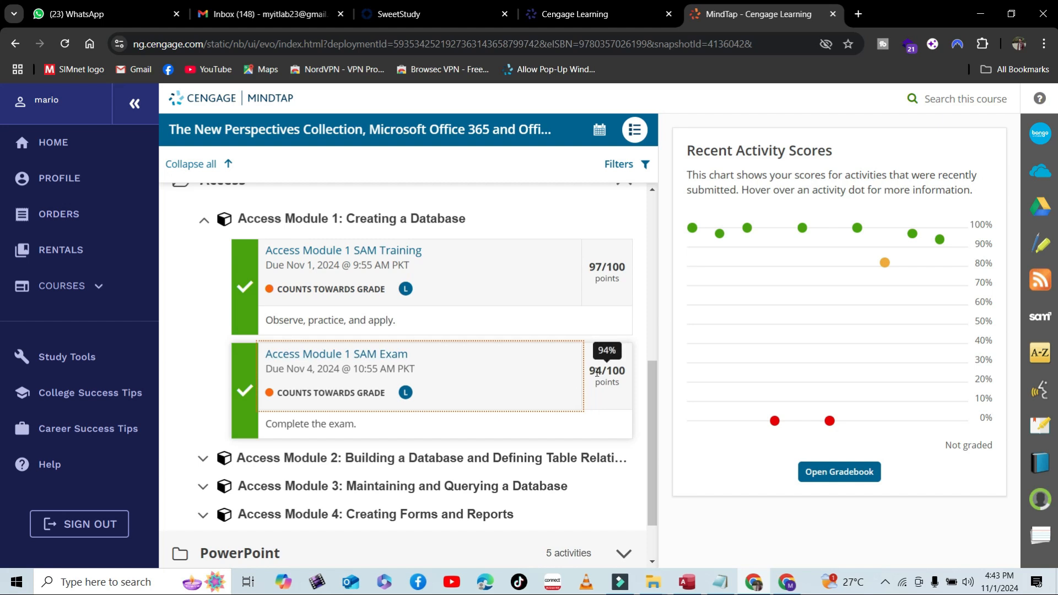
left_click(885, 583)
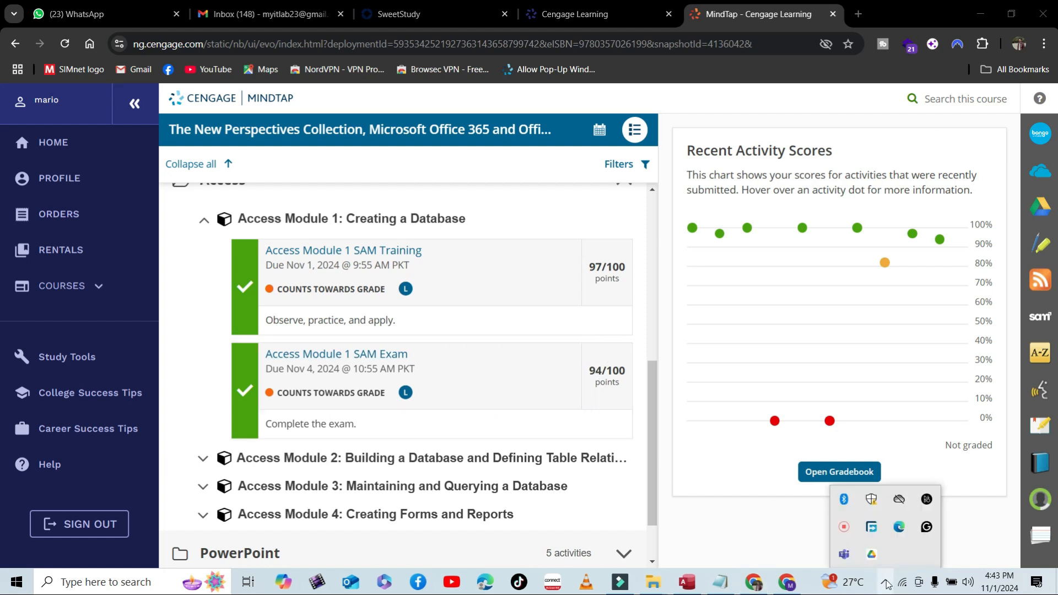
left_click(843, 529)
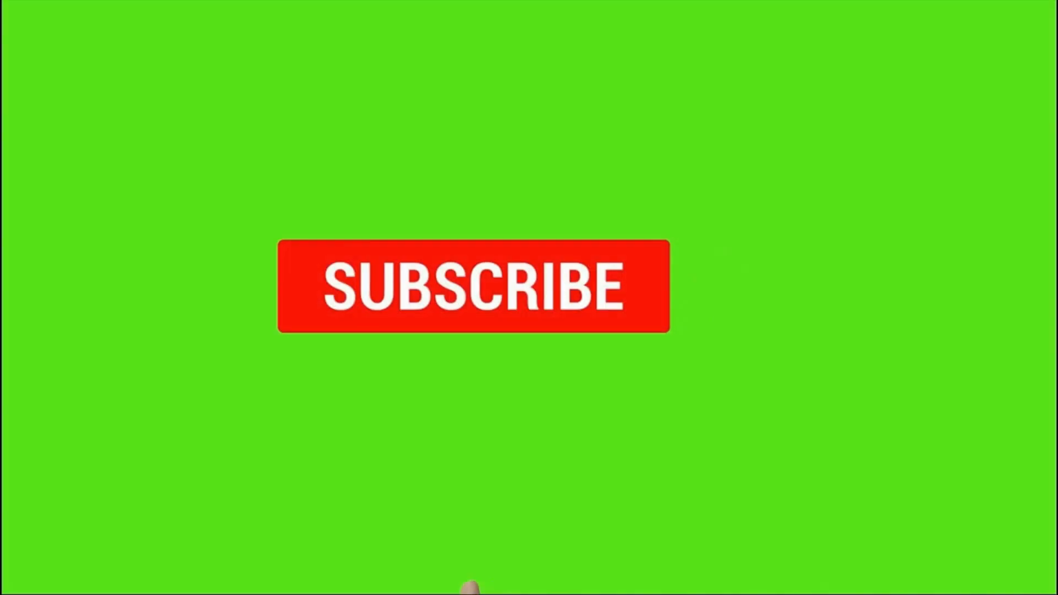